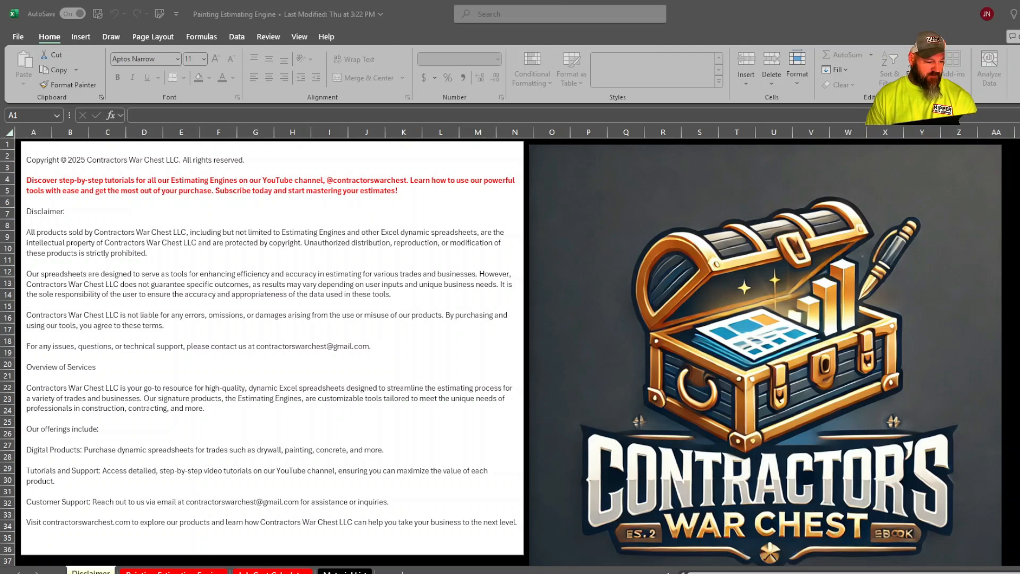
- Open the Painting Estimating Engine sheet and look through all room sections down to Room 35
key("alt+Tab")
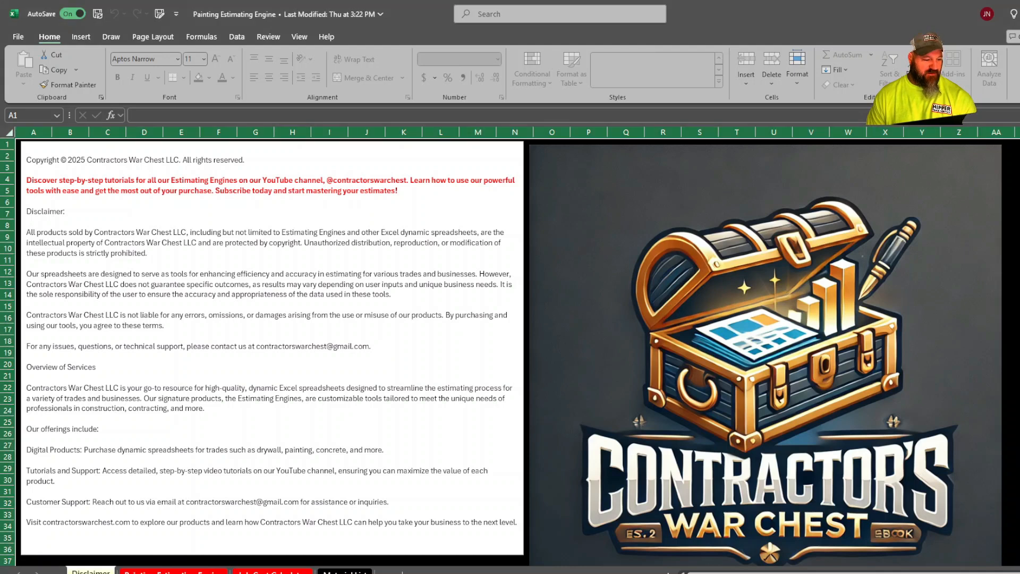
key("ctrl+Page_Down")
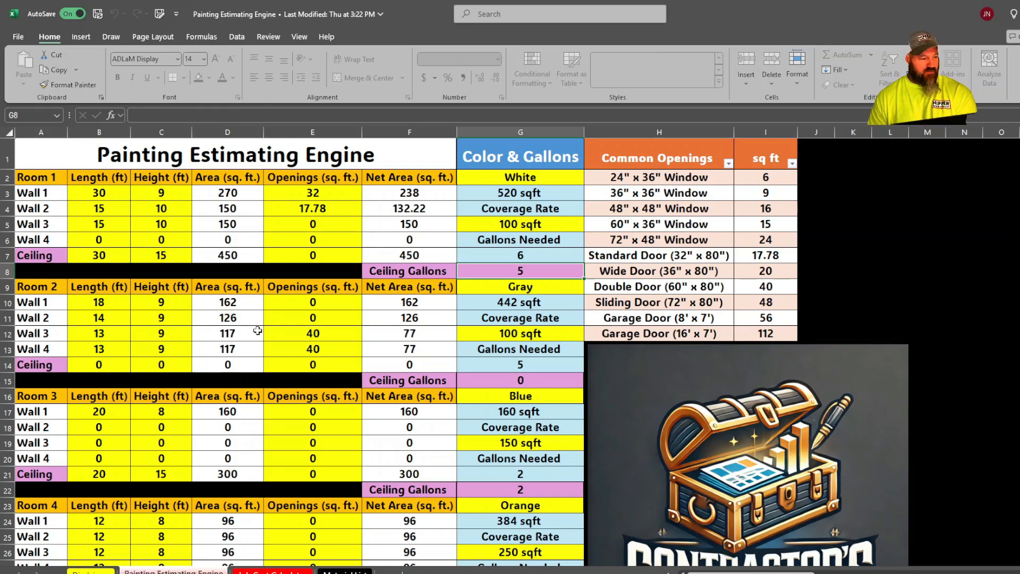
scroll(254, 332, "down", 20)
scroll(254, 335, "down", 20)
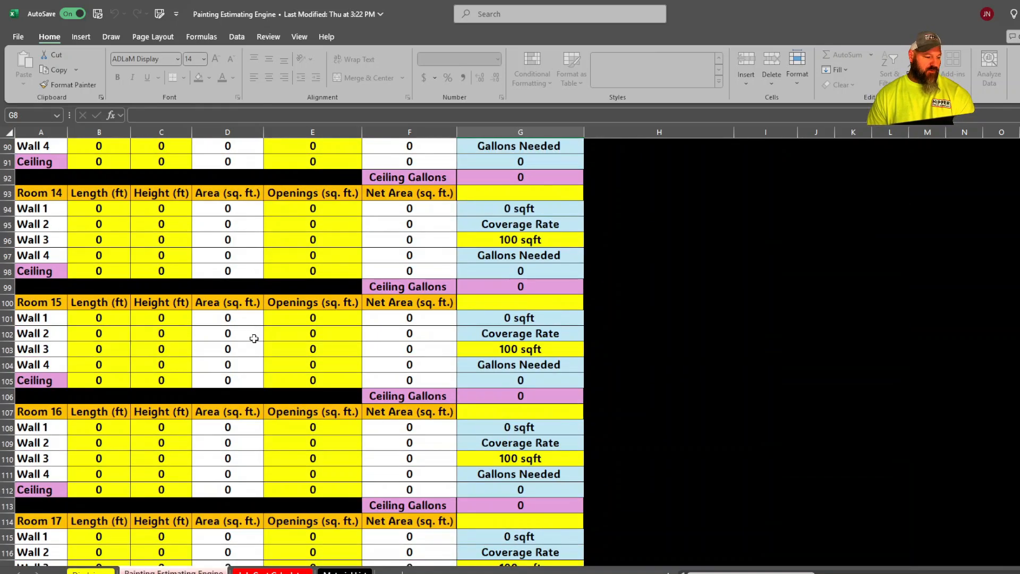
scroll(234, 337, "down", 20)
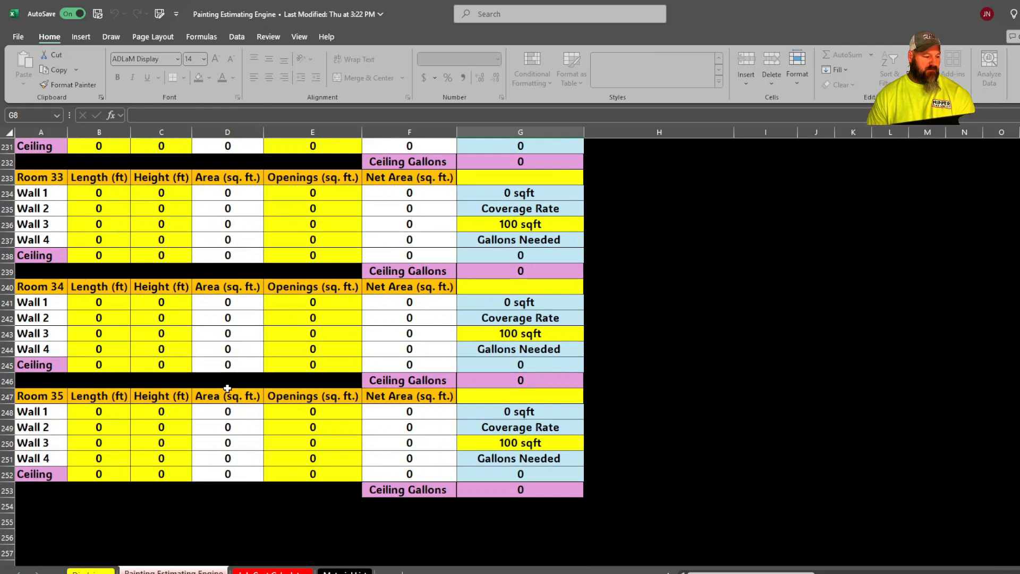
scroll(229, 388, "up", 20)
scroll(227, 388, "up", 20)
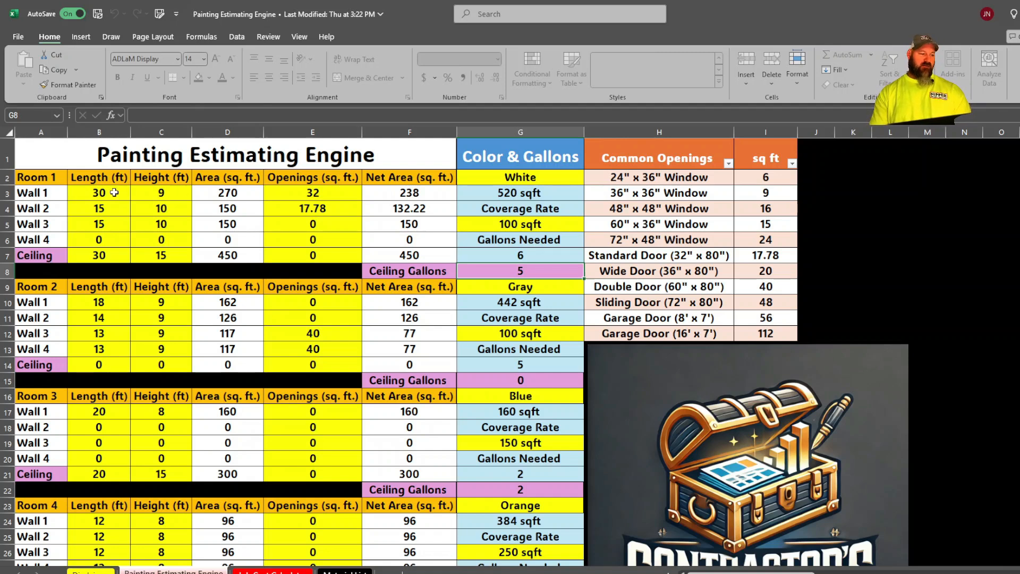
- Set the openings area for Wall 1 of Room 1 to 16 sq. ft
left_click(171, 193)
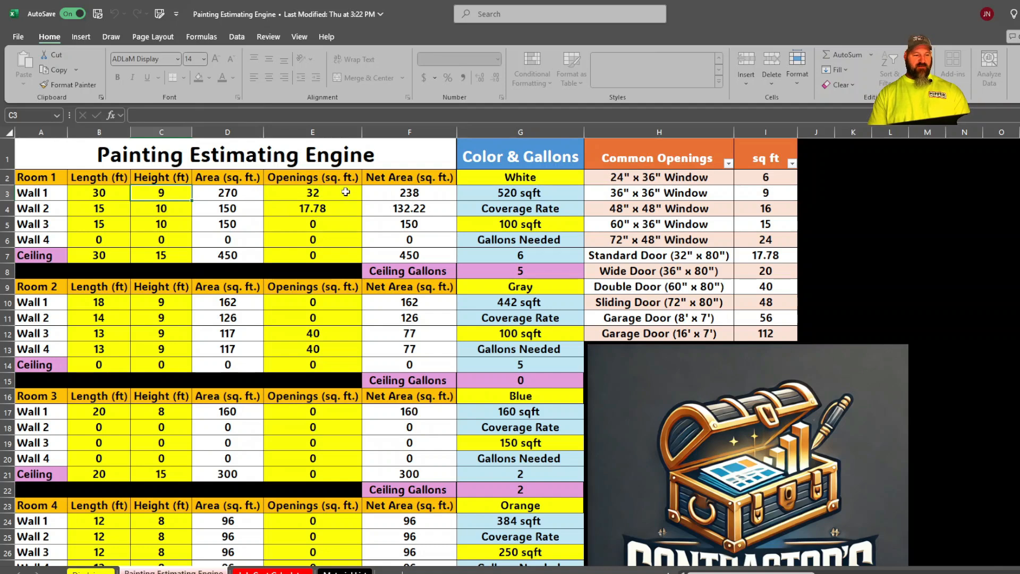
left_click(333, 196)
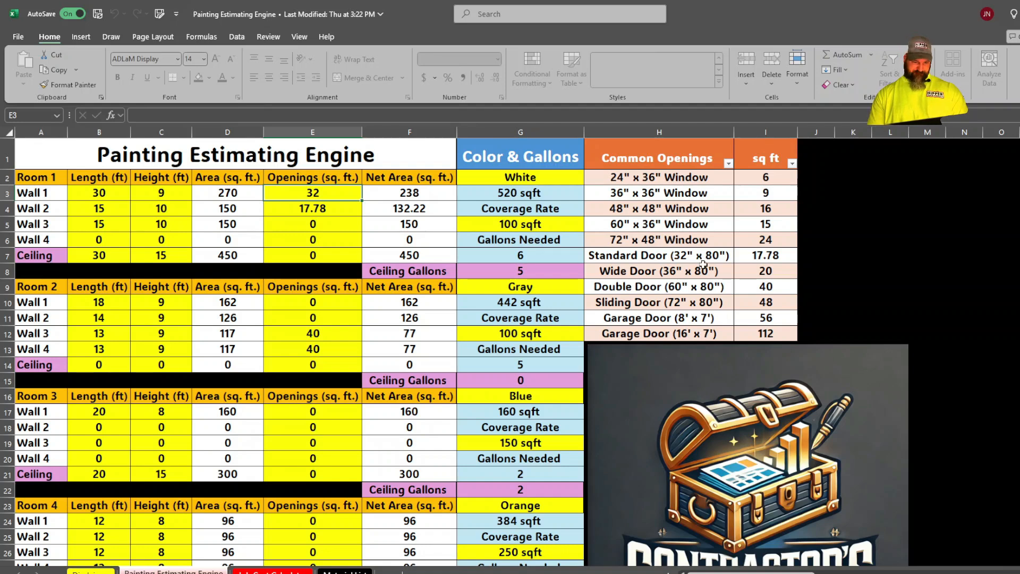
scroll(744, 256, "down", 1)
scroll(743, 257, "up", 1)
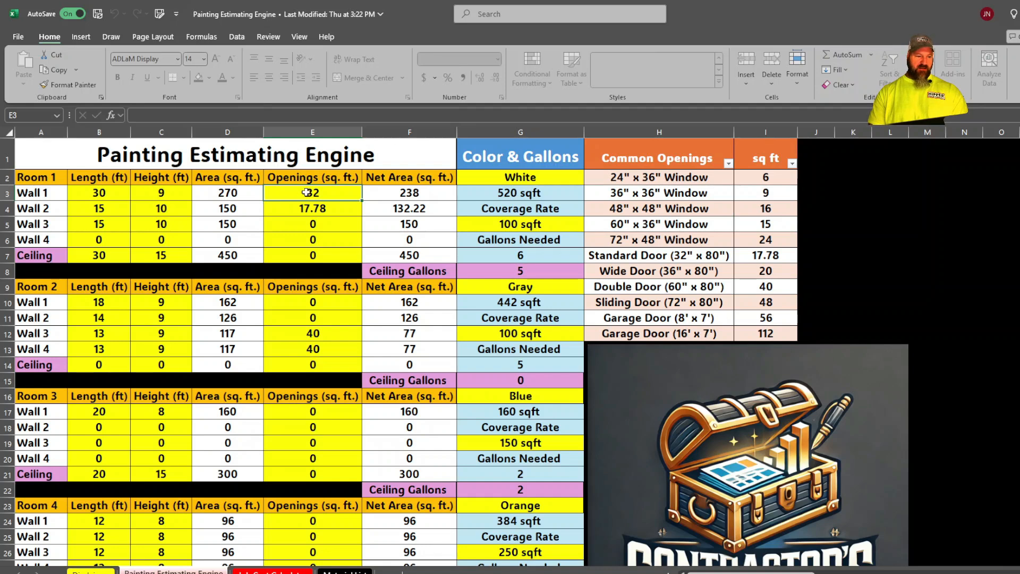
type("16")
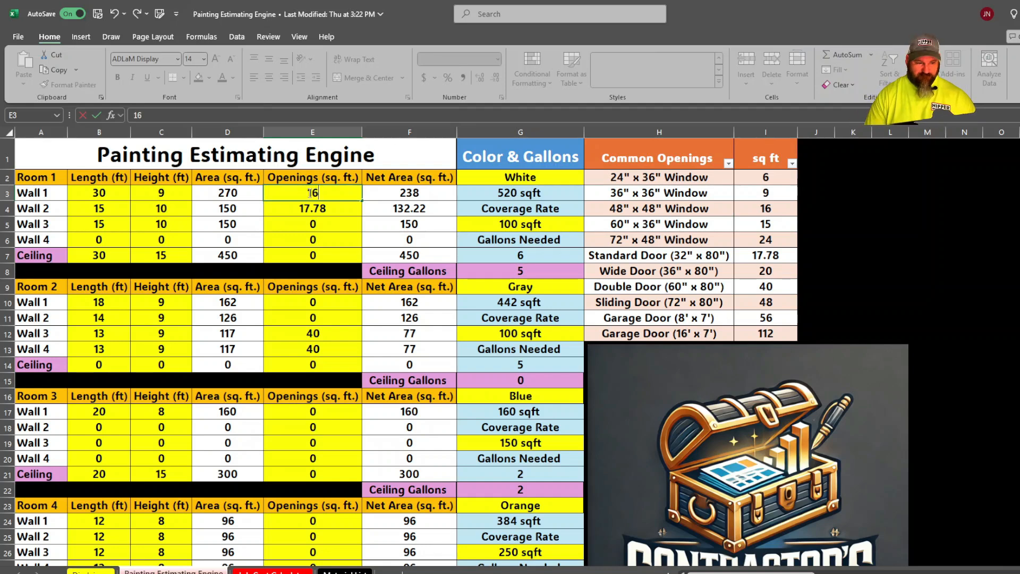
key("ctrl+Return")
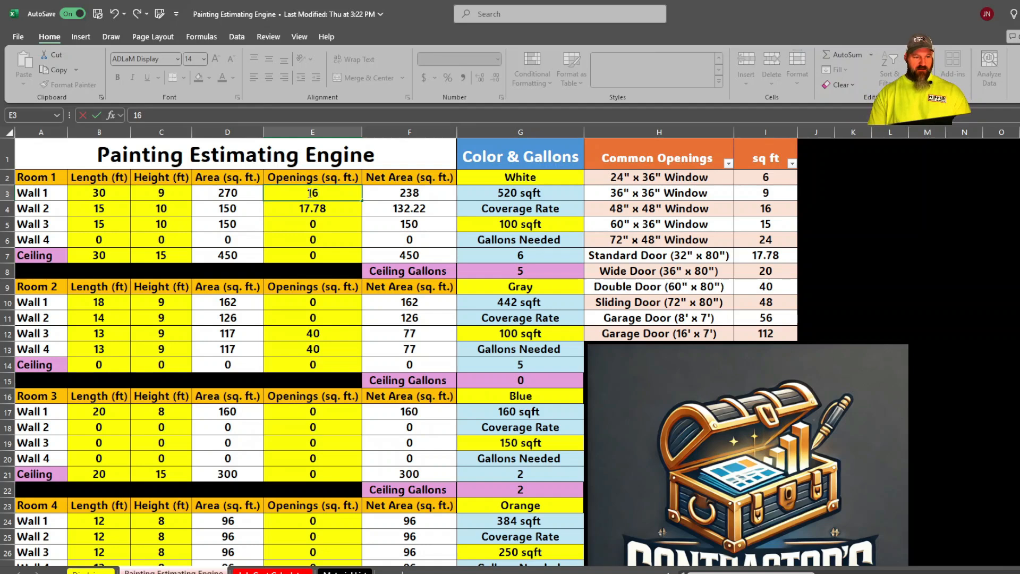
left_click(982, 287)
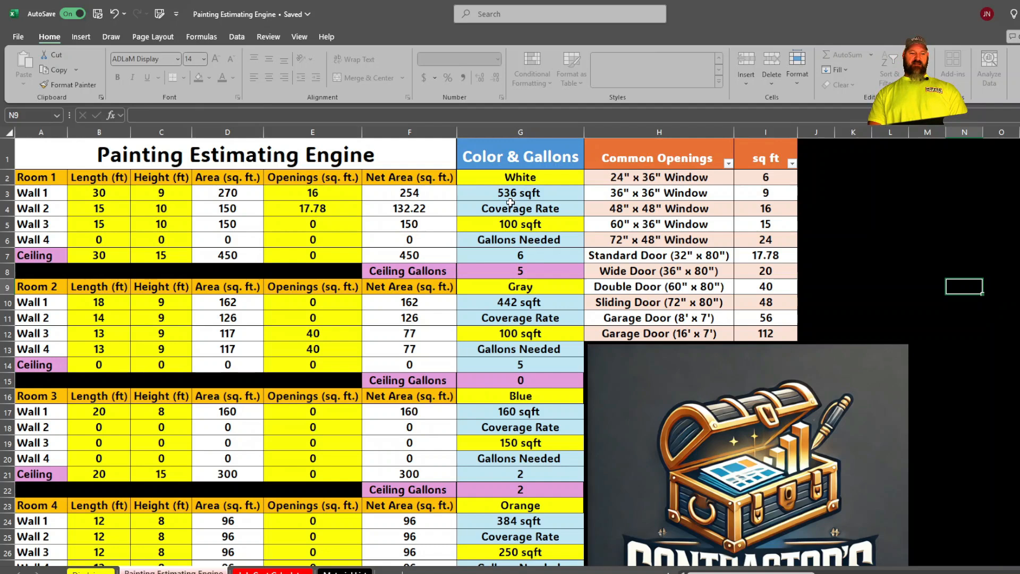
- Set Room 1's coverage rate to 125 sqft and its paint color to Yellow
left_click(562, 229)
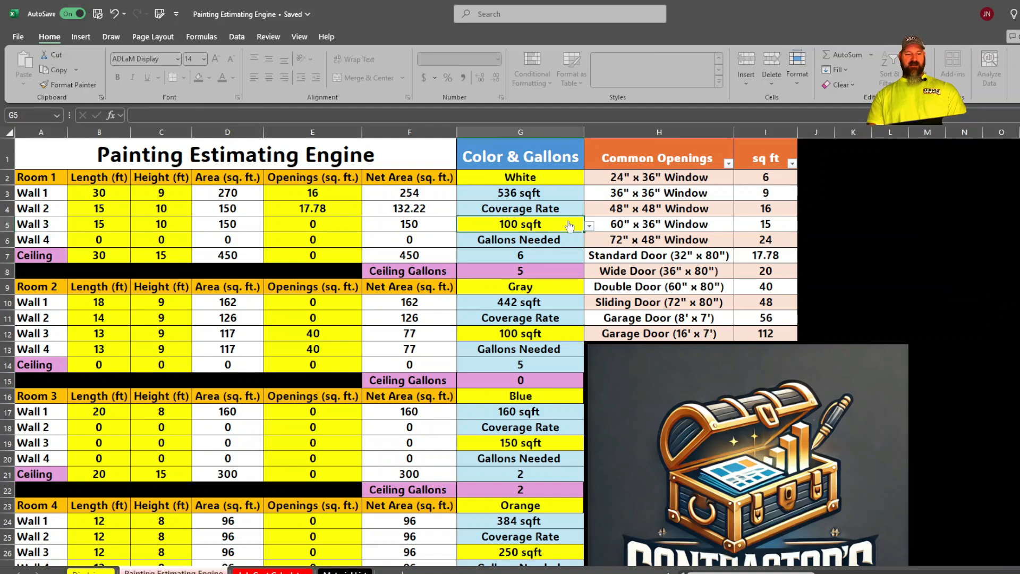
left_click(591, 228)
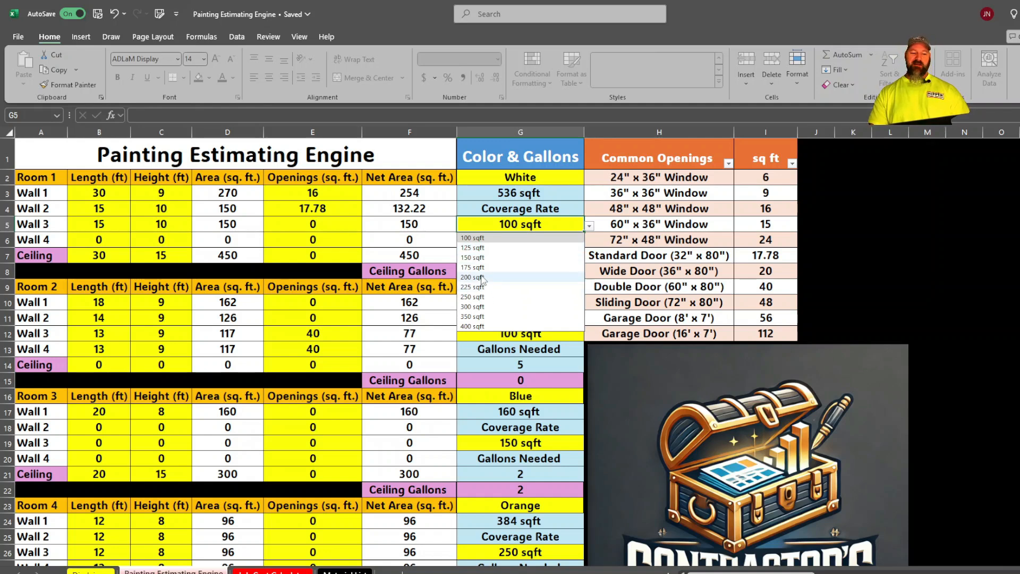
left_click(490, 247)
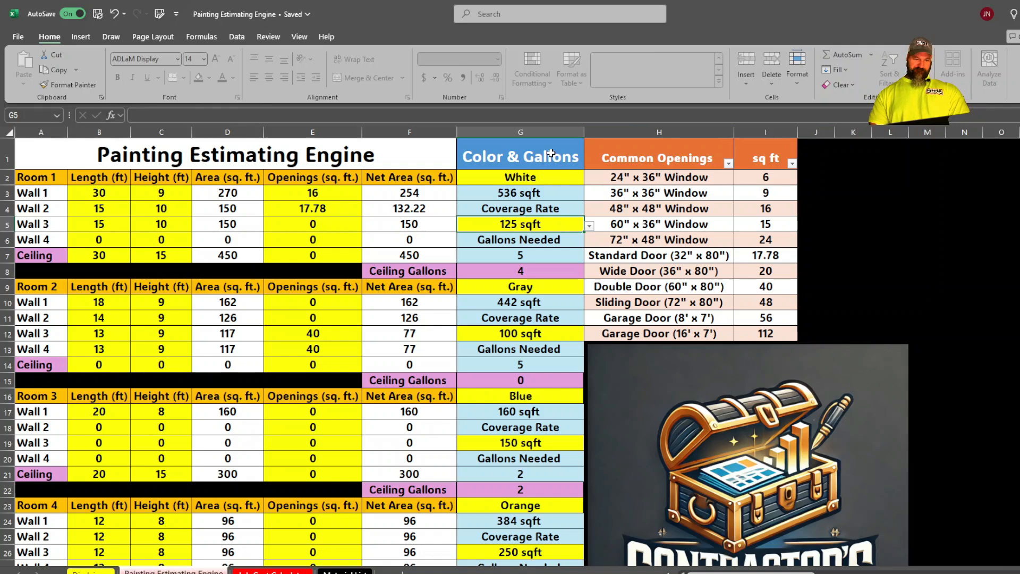
left_click(541, 178)
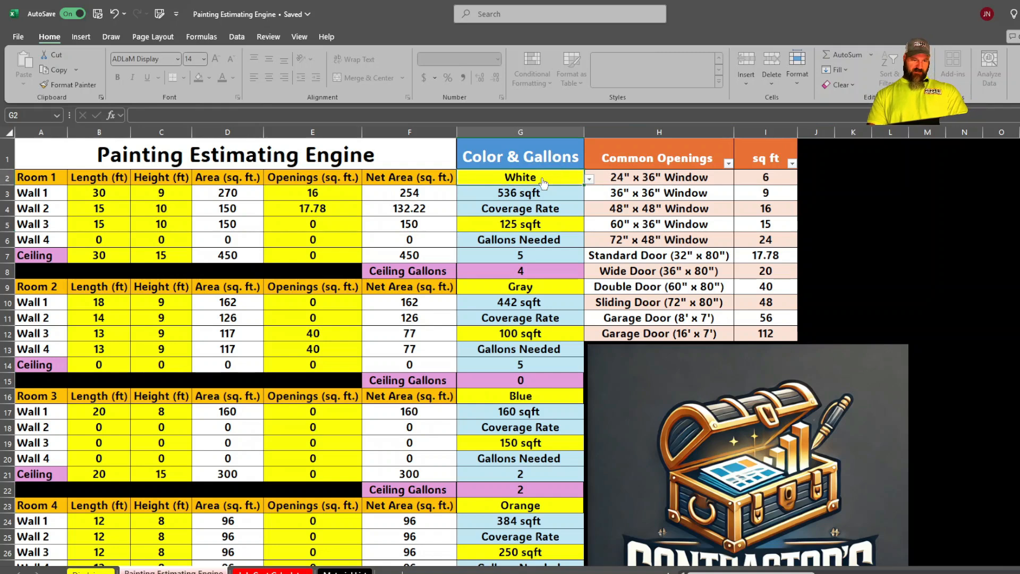
left_click(590, 180)
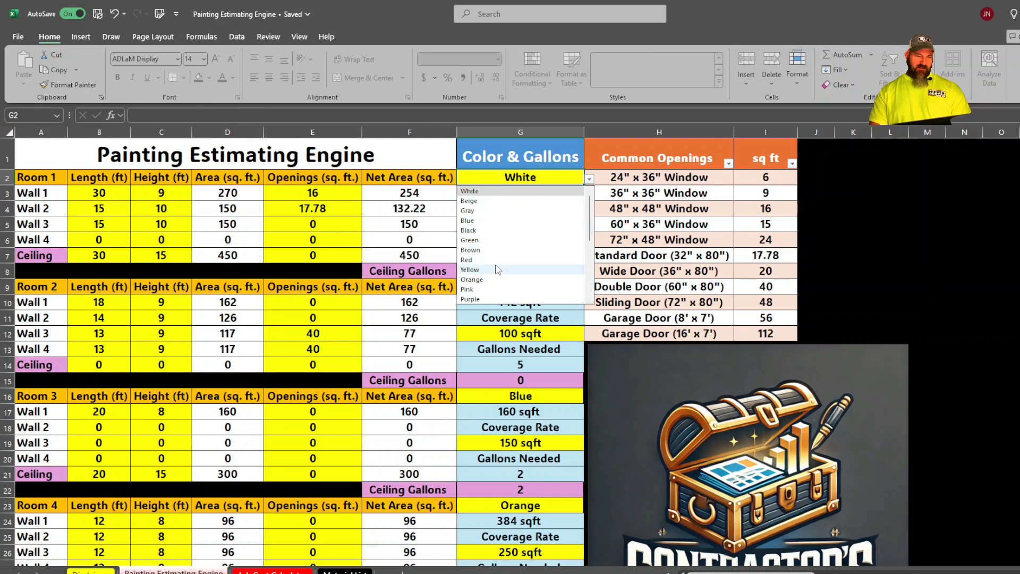
left_click(466, 270)
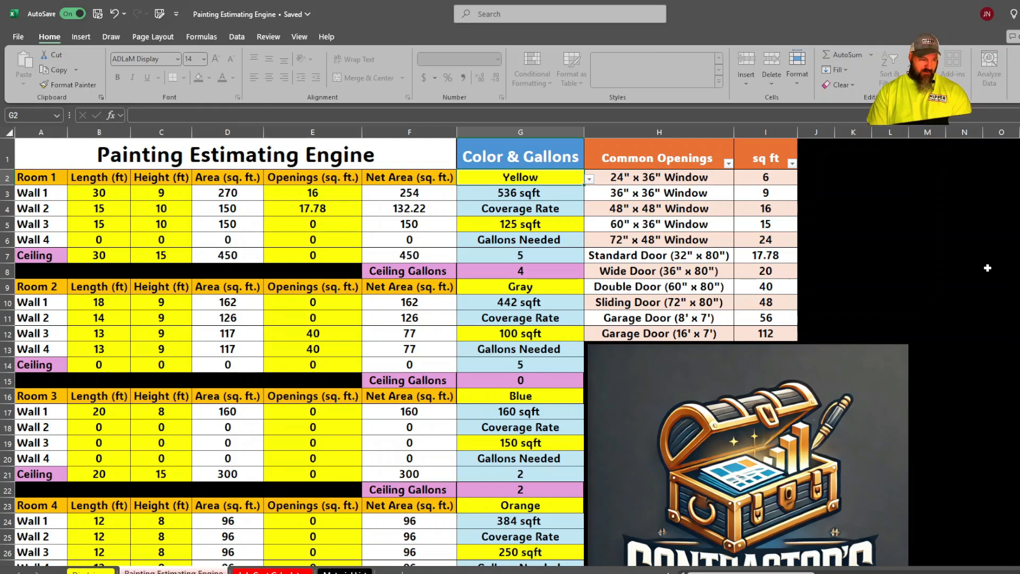
left_click(912, 243)
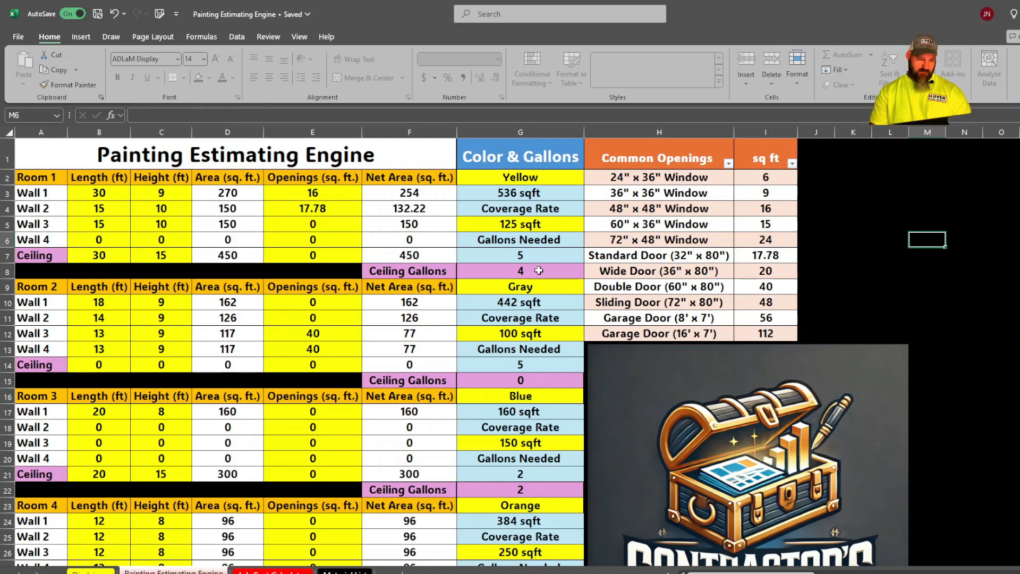
- Set the coverage rate for Room 2 to 125 sqft
scroll(529, 278, "down", 1)
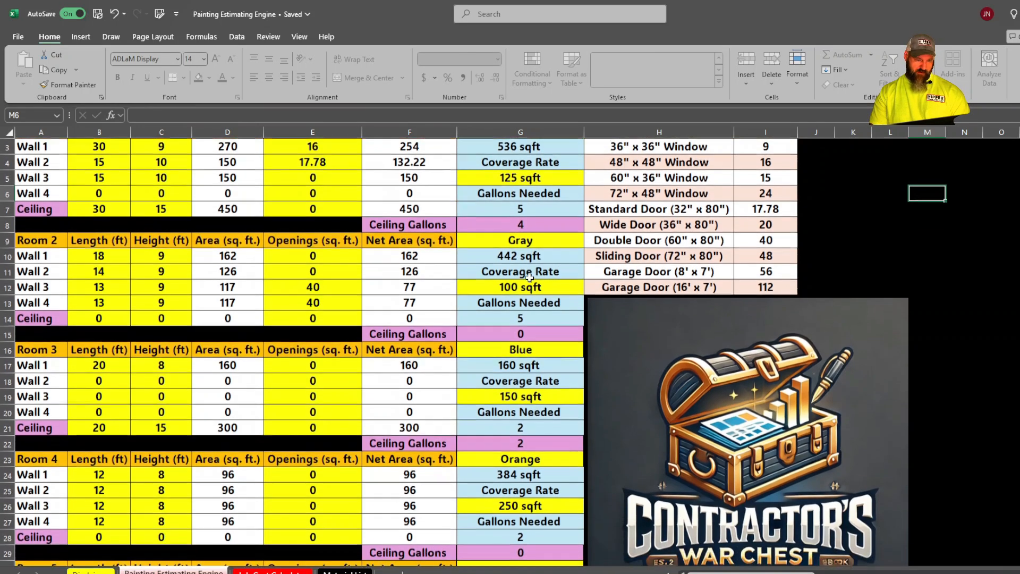
scroll(548, 264, "up", 1)
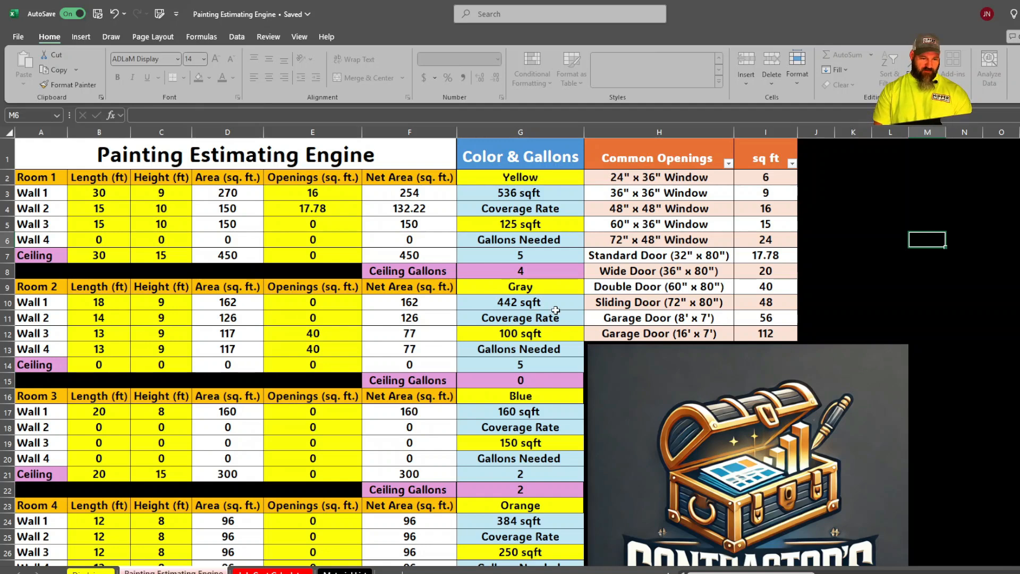
left_click(555, 331)
left_click(589, 335)
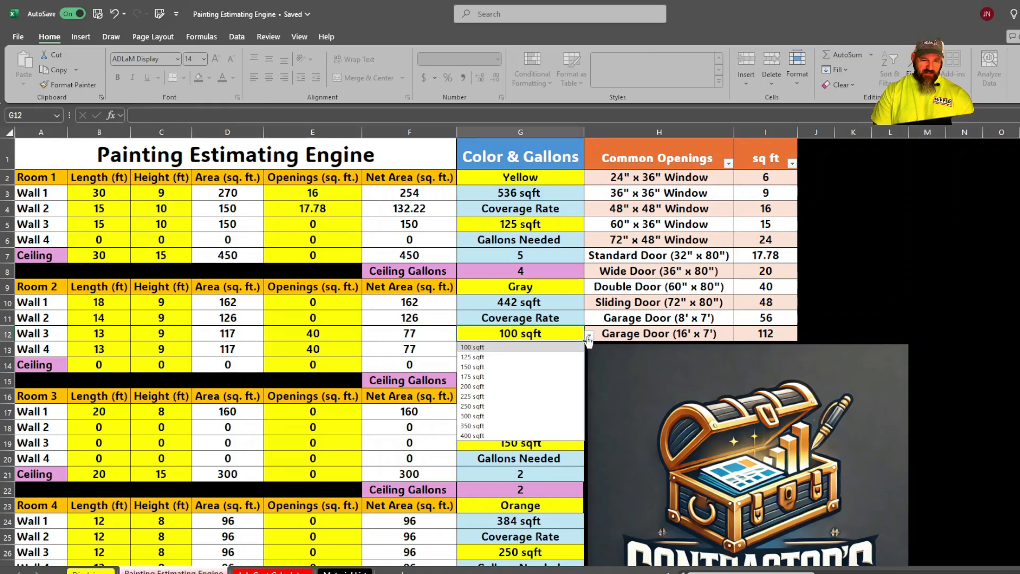
left_click(474, 357)
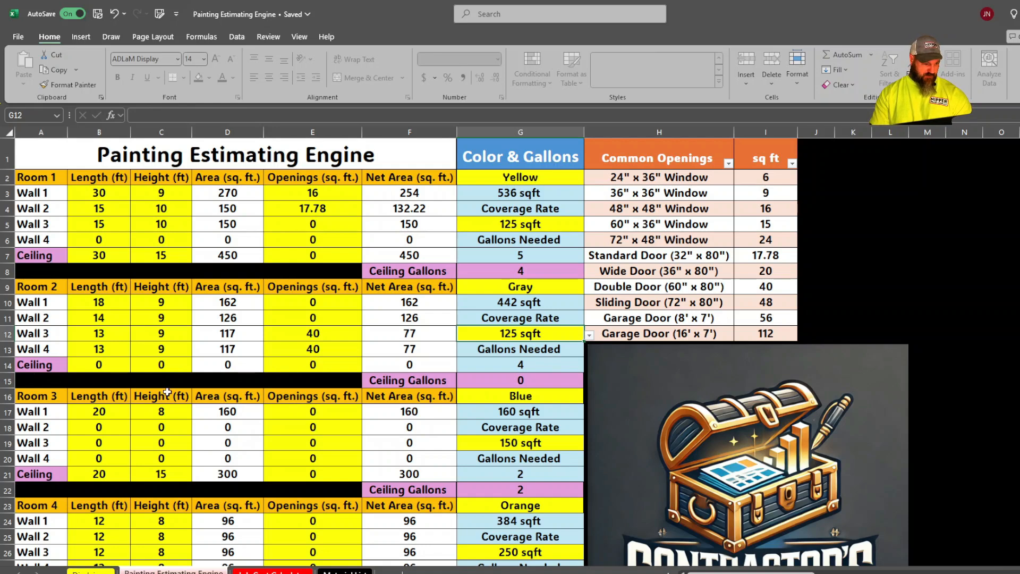
- Review the wall, ceiling and gallon entries of Rooms 3 and 4 in the estimating sheet
scroll(170, 392, "down", 1)
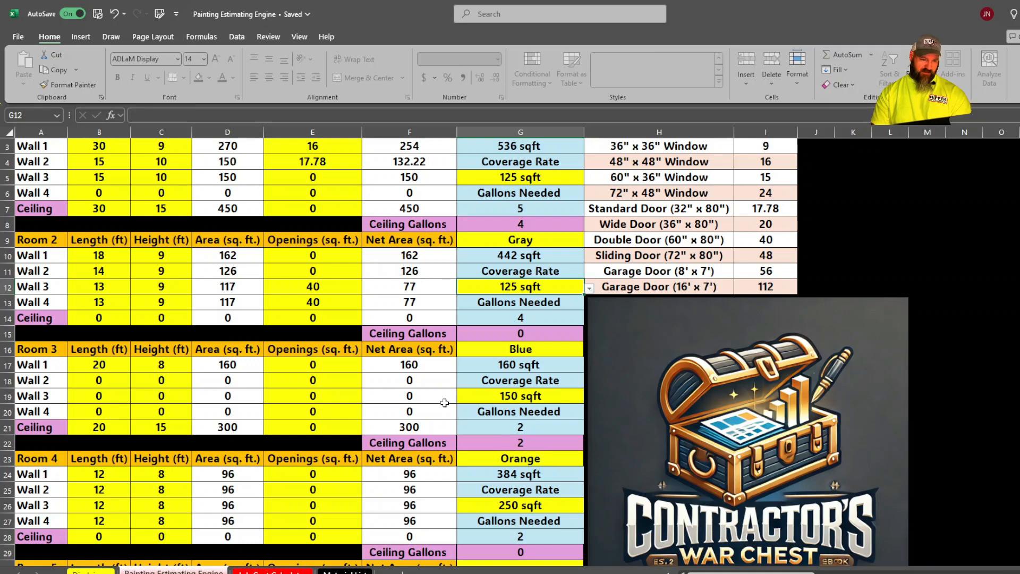
scroll(445, 403, "up", 1)
scroll(444, 403, "down", 3)
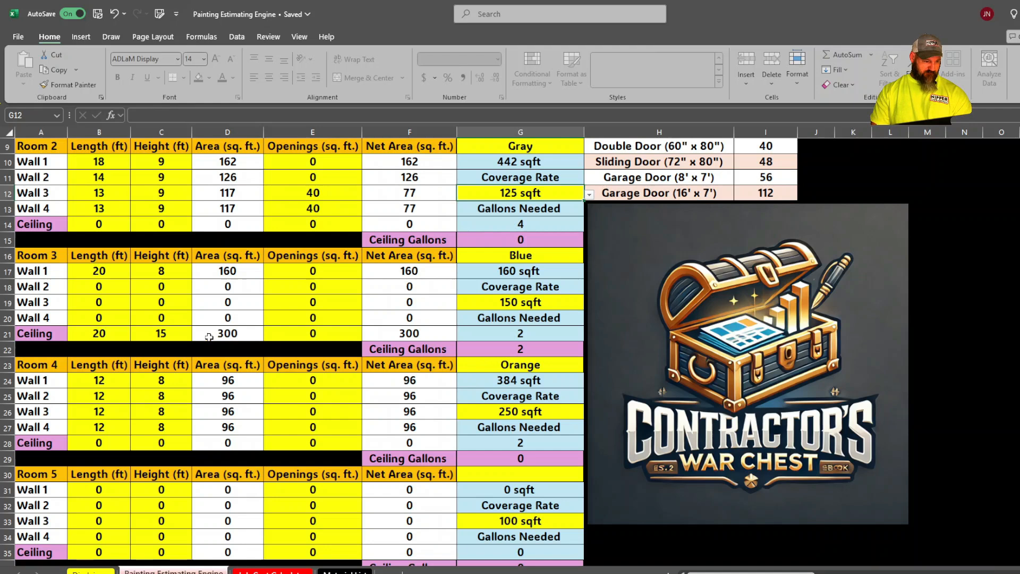
scroll(225, 325, "down", 1)
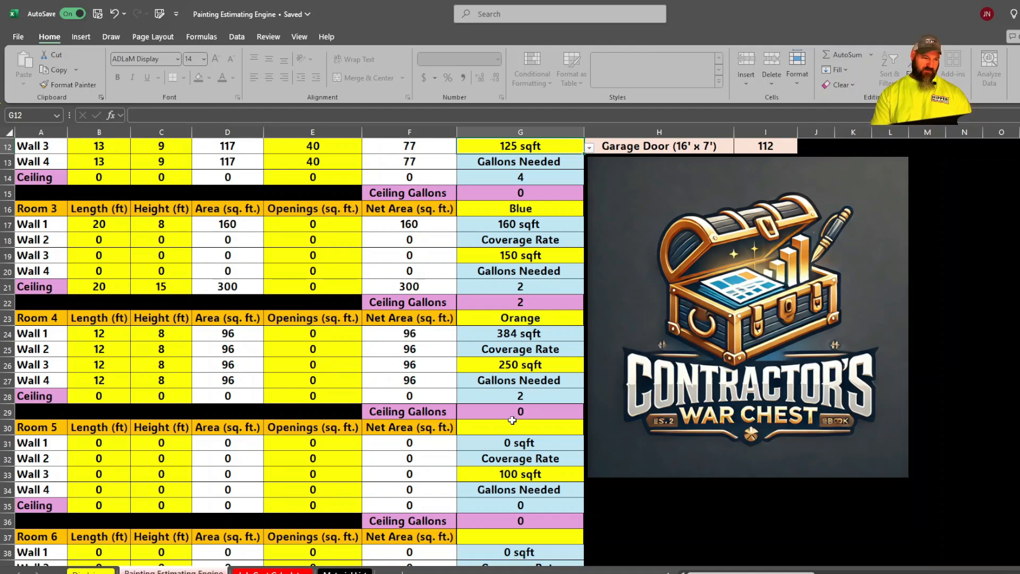
scroll(512, 420, "up", 2)
scroll(452, 399, "up", 2)
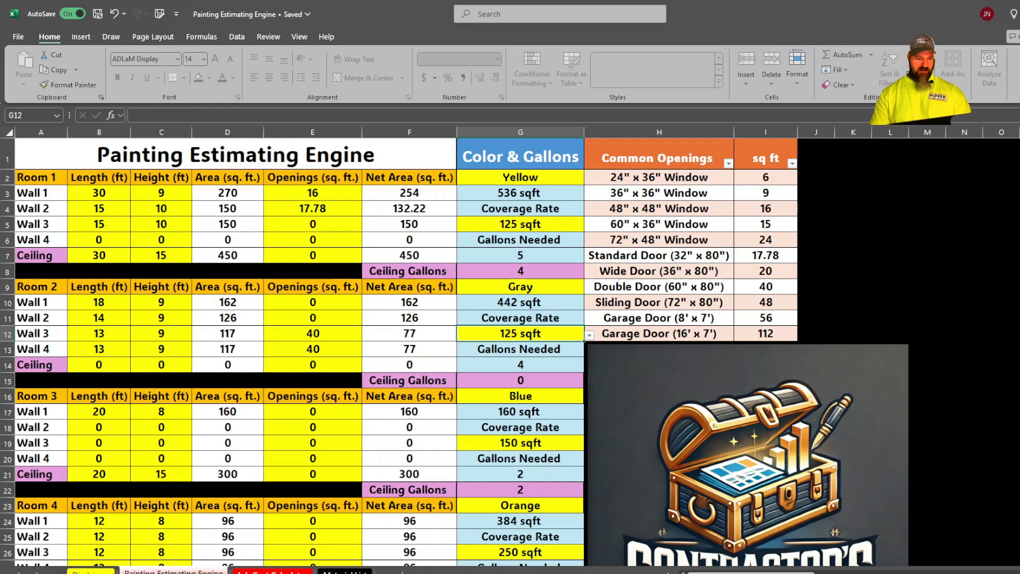
- Open the Job Cost Calculator sheet and look through the wall and ceiling paint entries down to Room 35
left_click(291, 571)
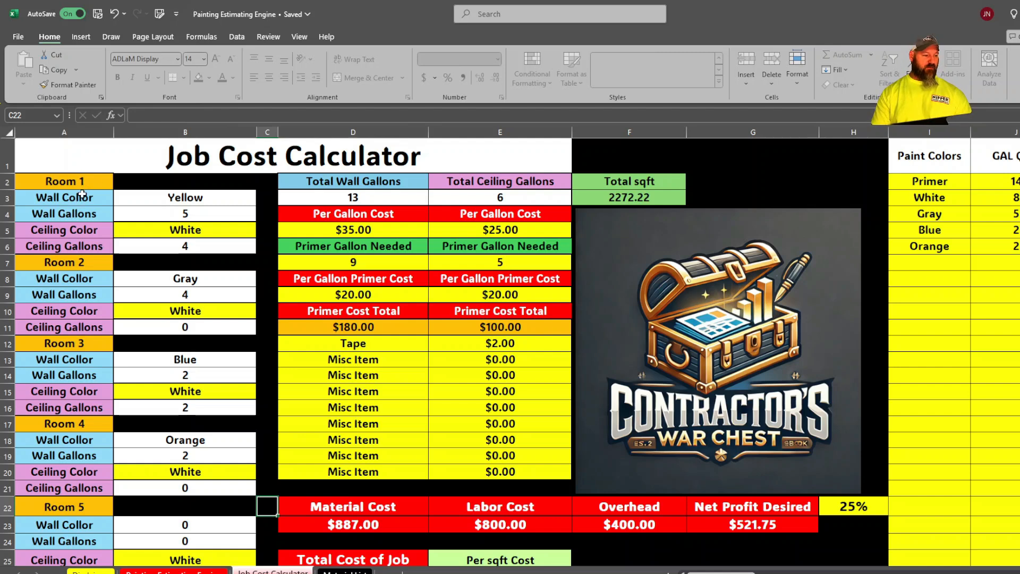
scroll(87, 313, "down", 14)
scroll(93, 338, "down", 20)
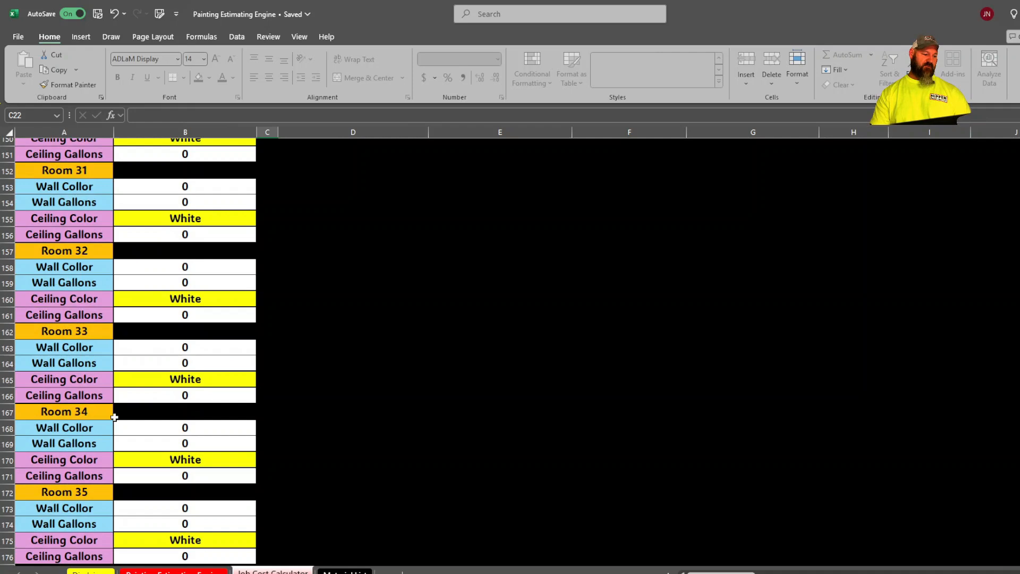
scroll(72, 412, "down", 3)
scroll(79, 413, "up", 20)
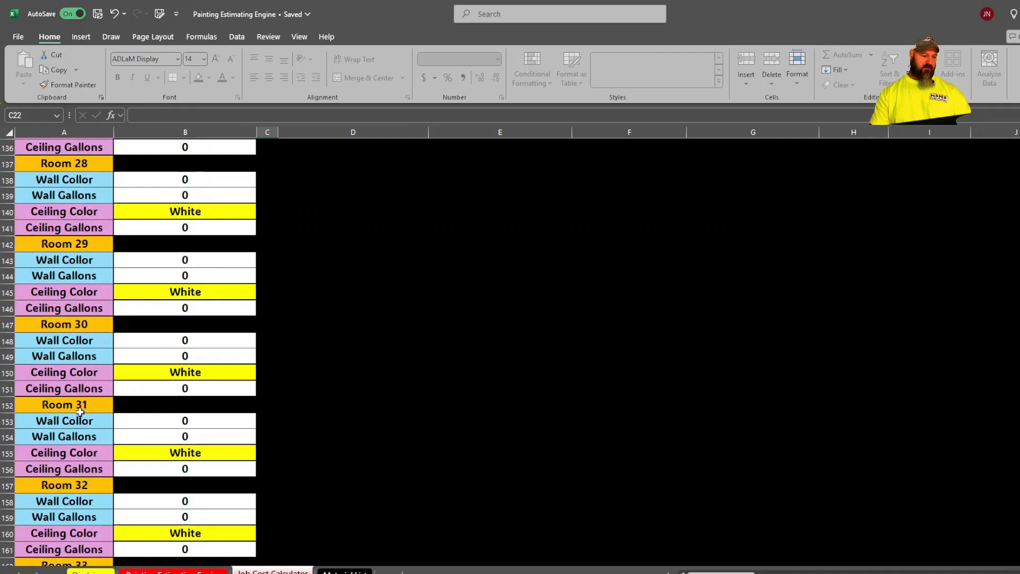
scroll(80, 412, "up", 2)
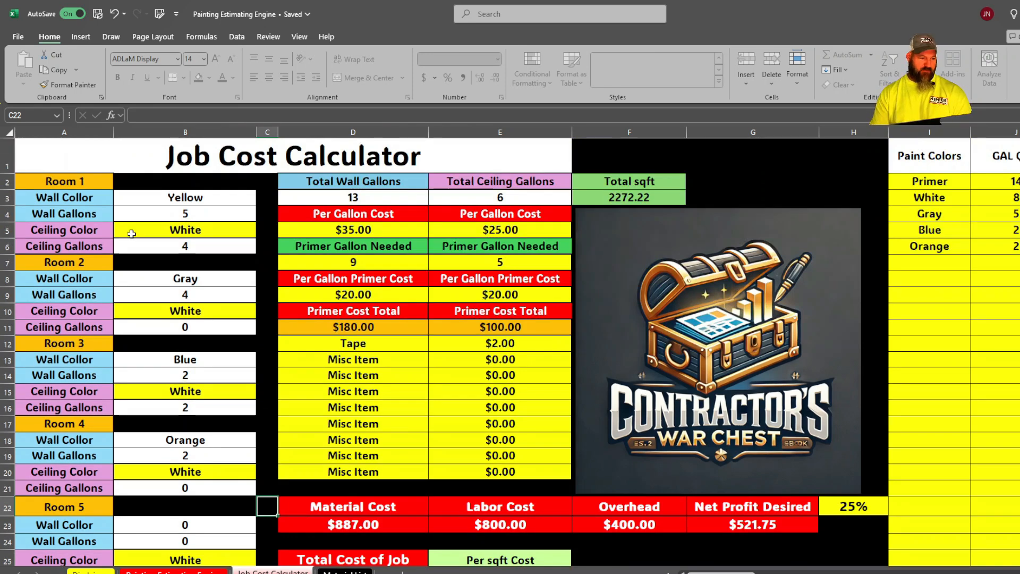
- Examine Room 1's ceiling and wall colors, the wall paint's per-gallon cost, and the material and job cost summary
left_click(235, 233)
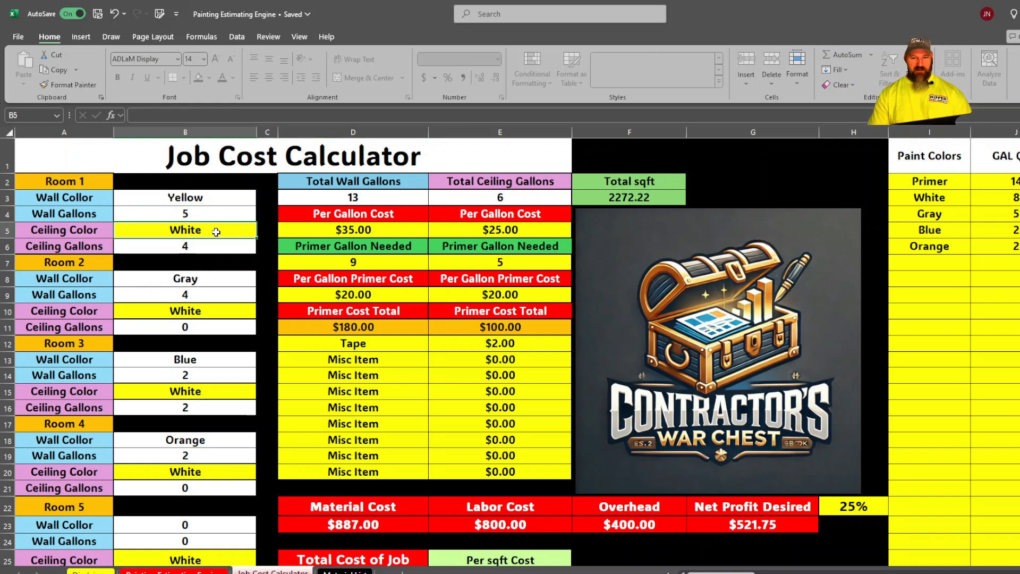
left_click(195, 196)
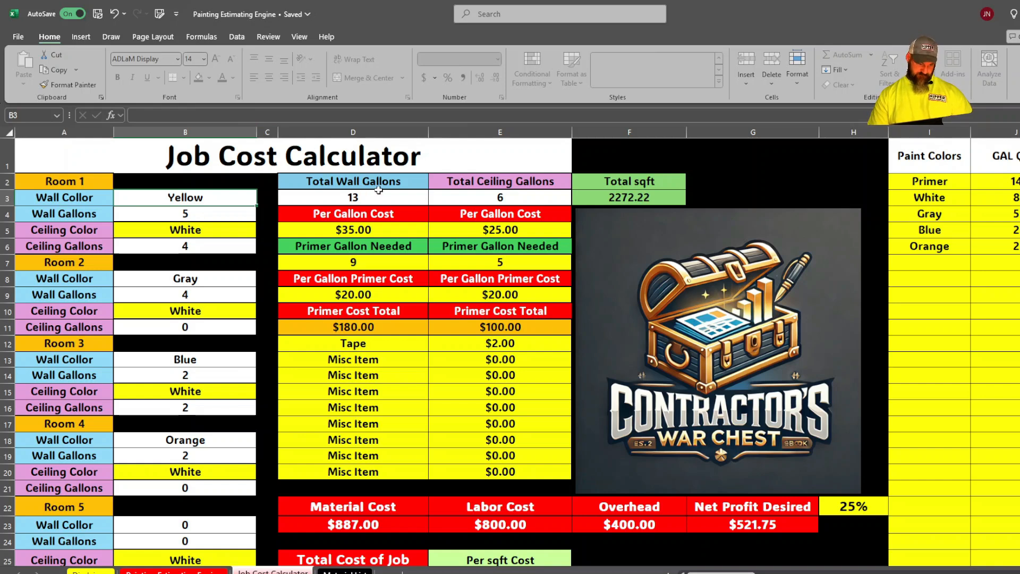
left_click(385, 229)
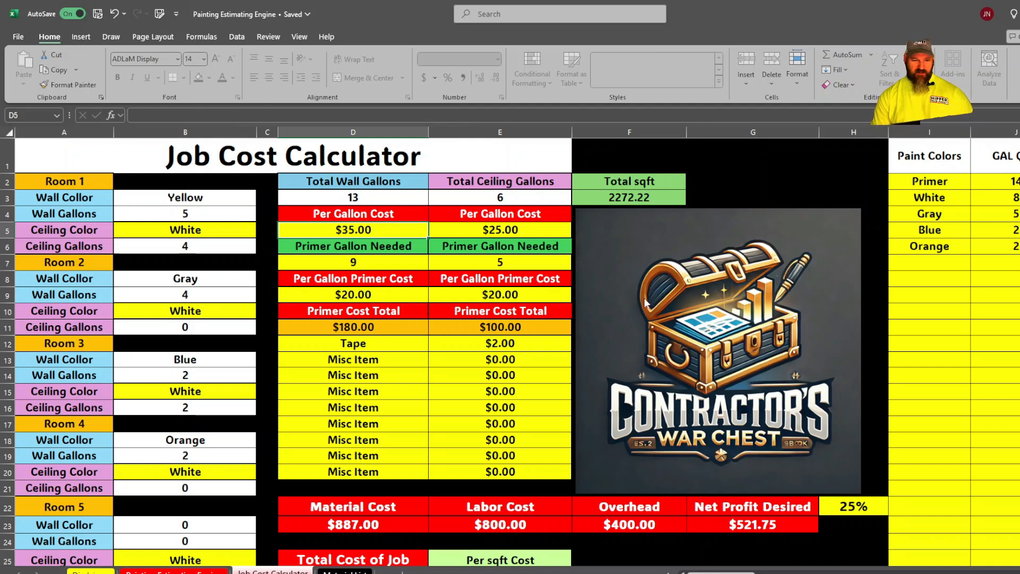
scroll(470, 384, "down", 1)
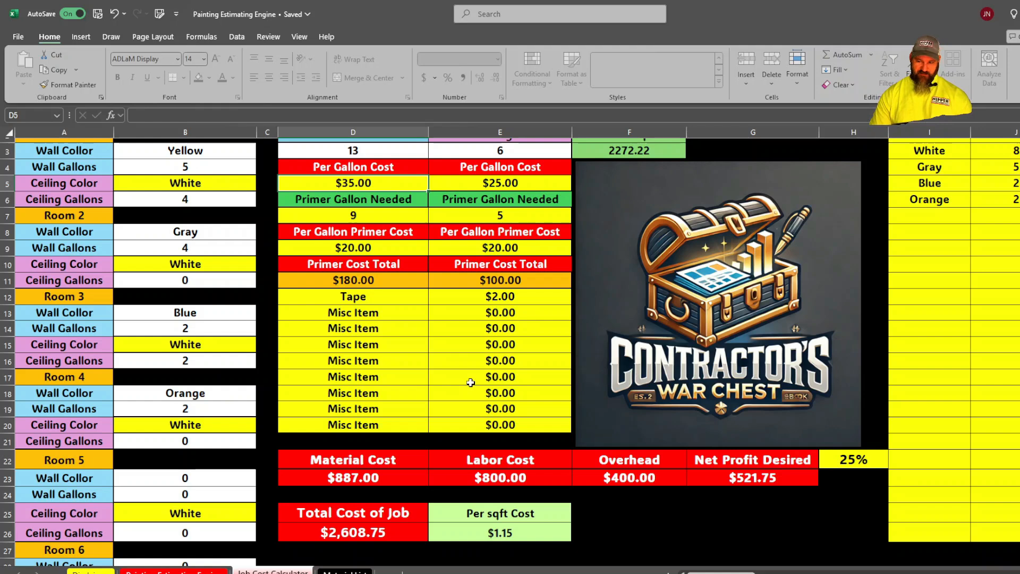
scroll(459, 375, "up", 1)
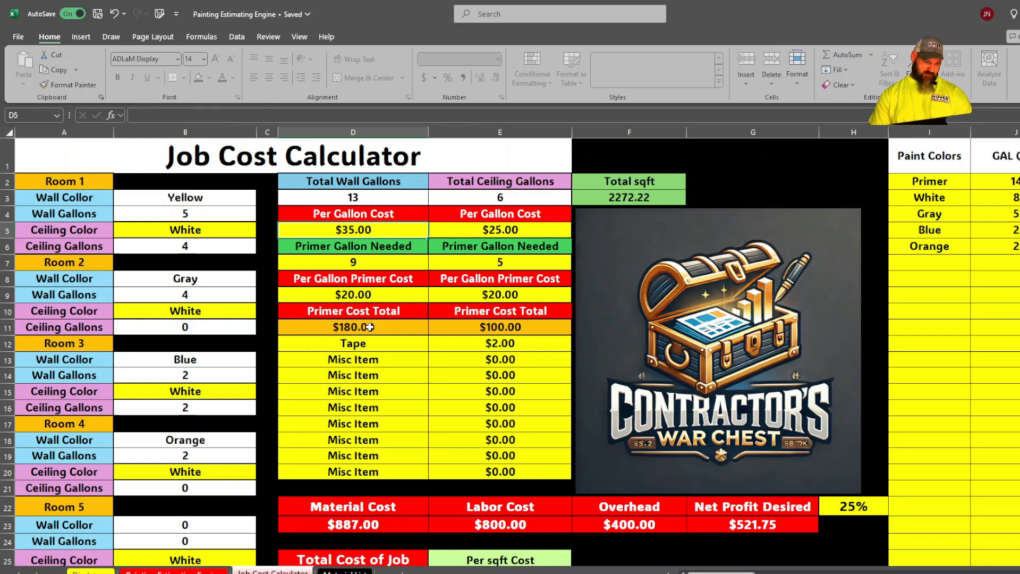
- Examine the primer cost totals, ceiling primer gallons, miscellaneous items and labor cost in the Job Cost Calculator
left_click(374, 330)
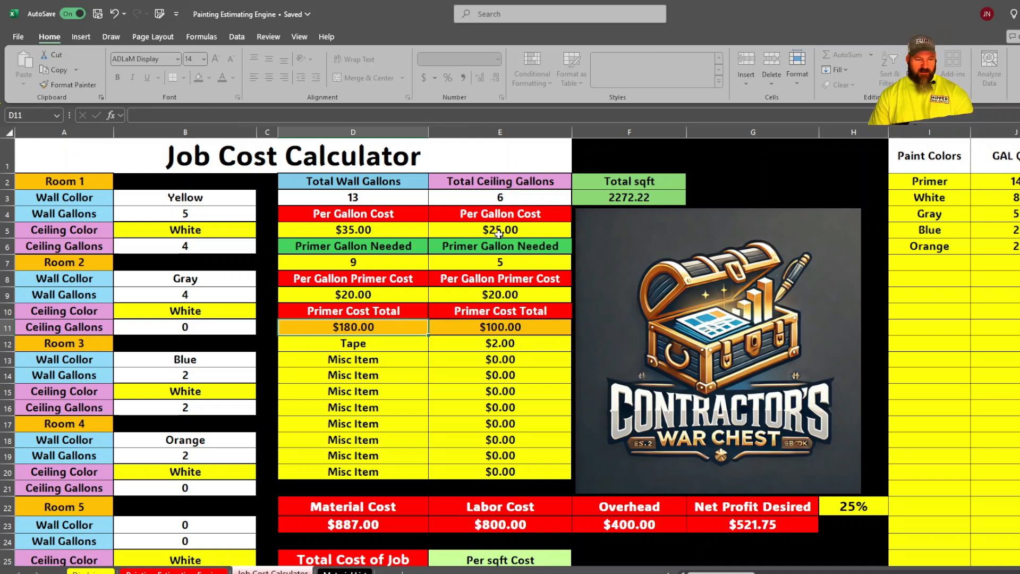
left_click(502, 264)
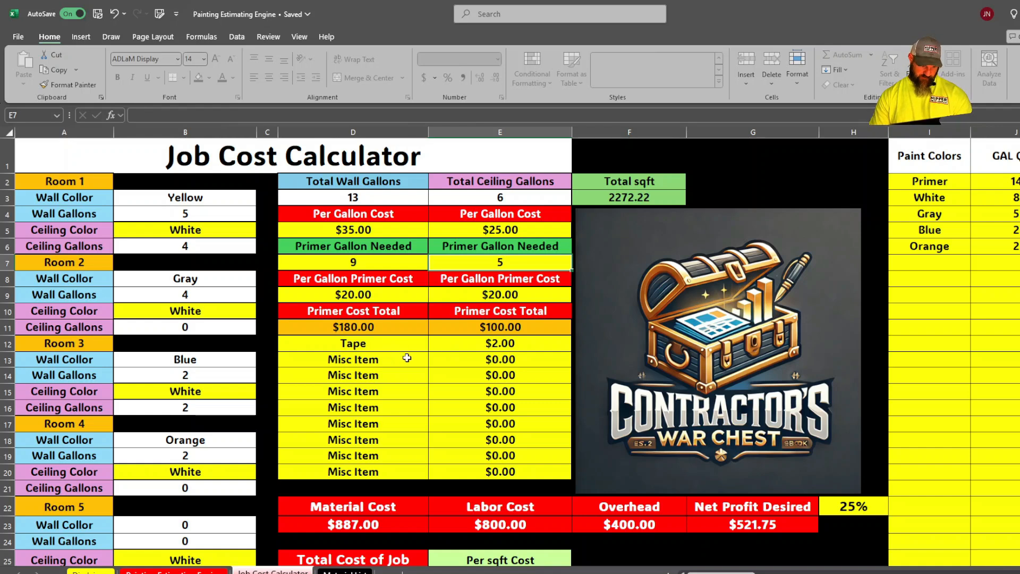
left_click(378, 360)
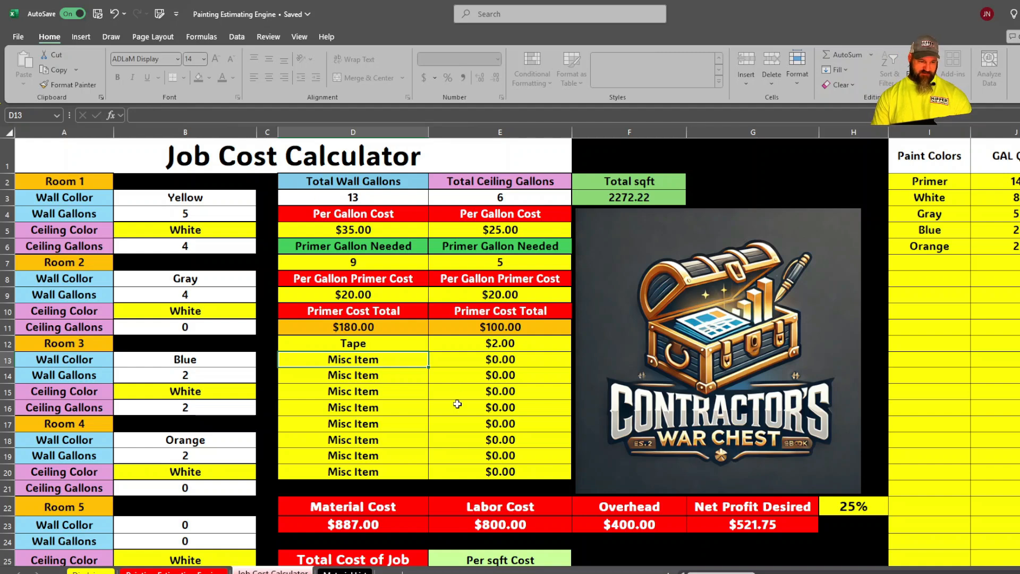
scroll(458, 404, "down", 1)
scroll(406, 292, "up", 1)
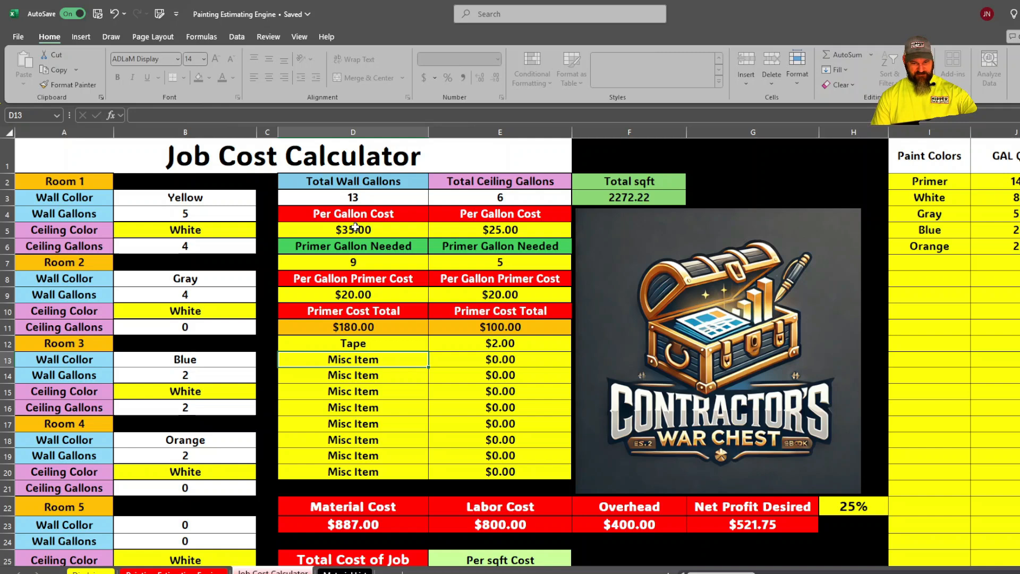
scroll(398, 402, "down", 2)
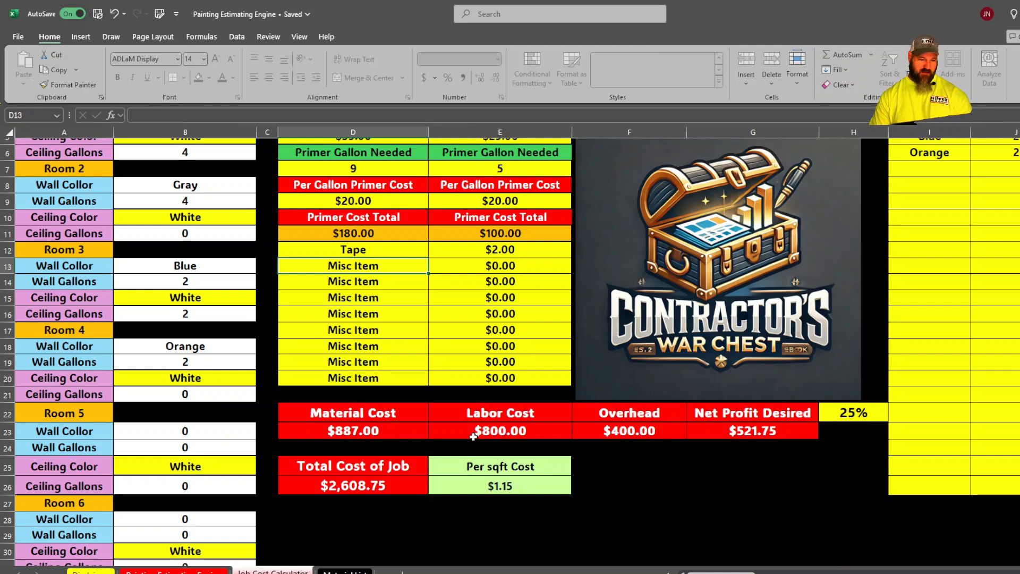
scroll(487, 430, "up", 2)
scroll(533, 505, "down", 1)
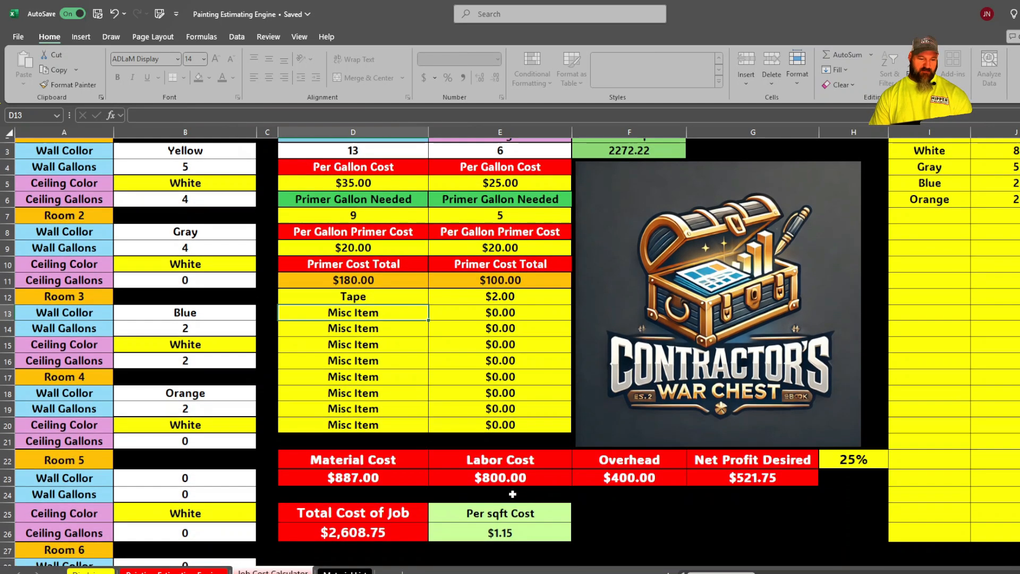
left_click(505, 477)
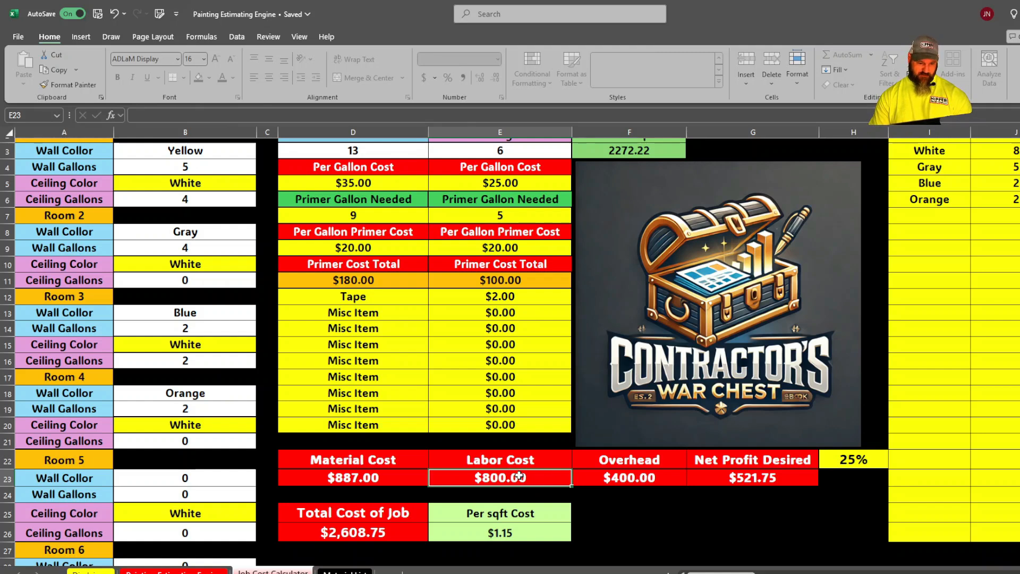
scroll(486, 364, "up", 1)
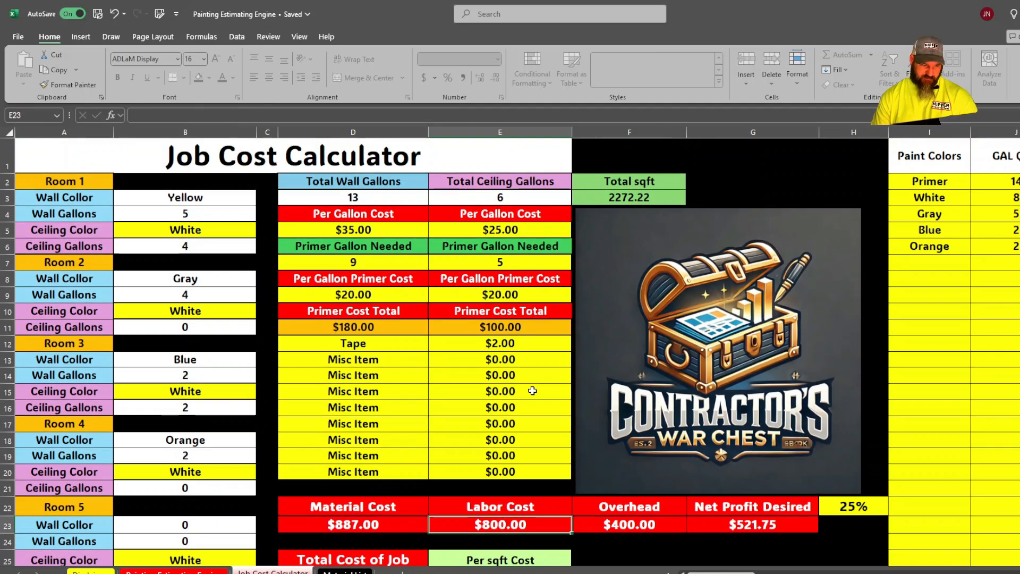
scroll(532, 390, "down", 2)
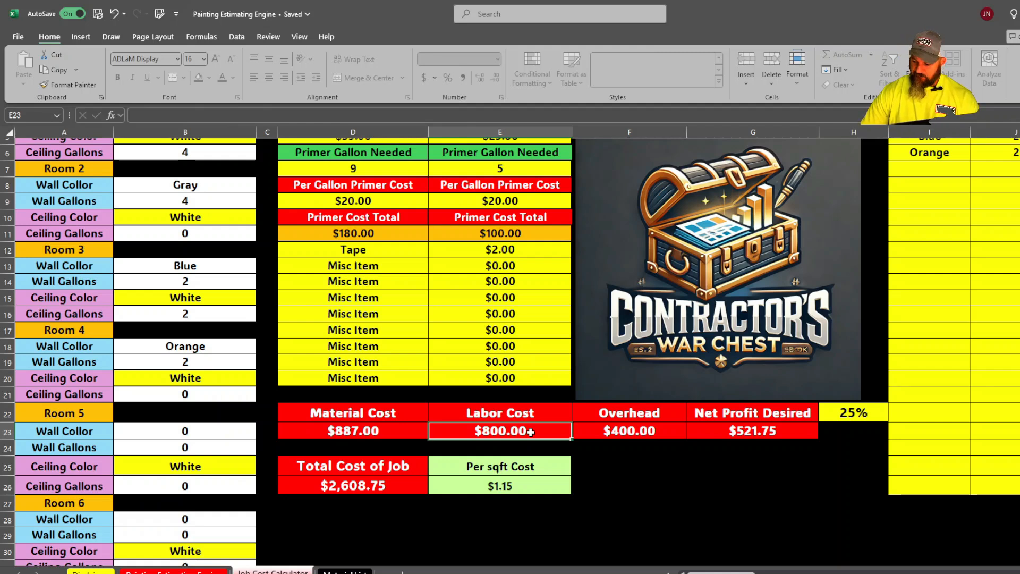
- Set the job's labor cost to $1,200
double_click(531, 431)
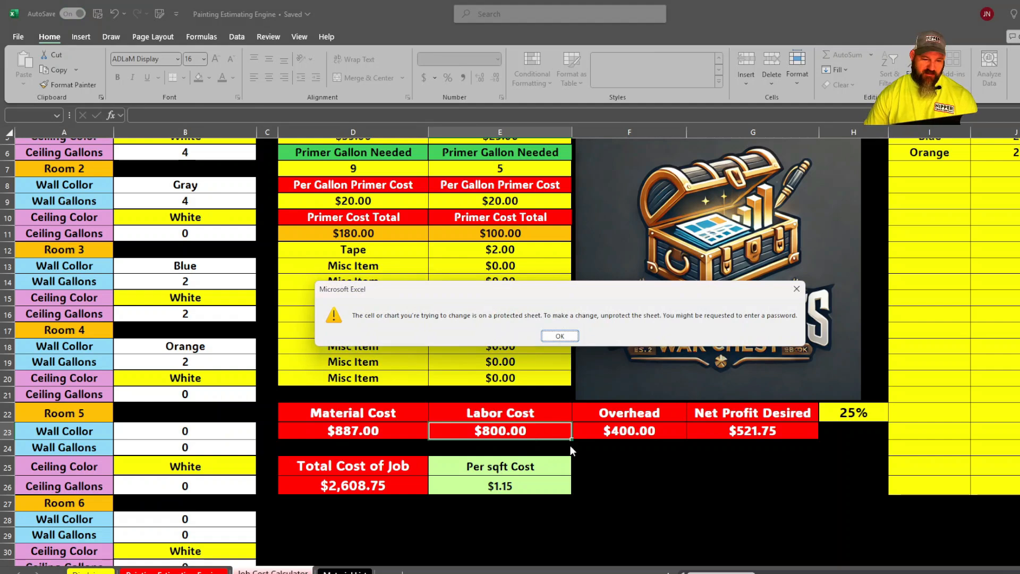
left_click(563, 337)
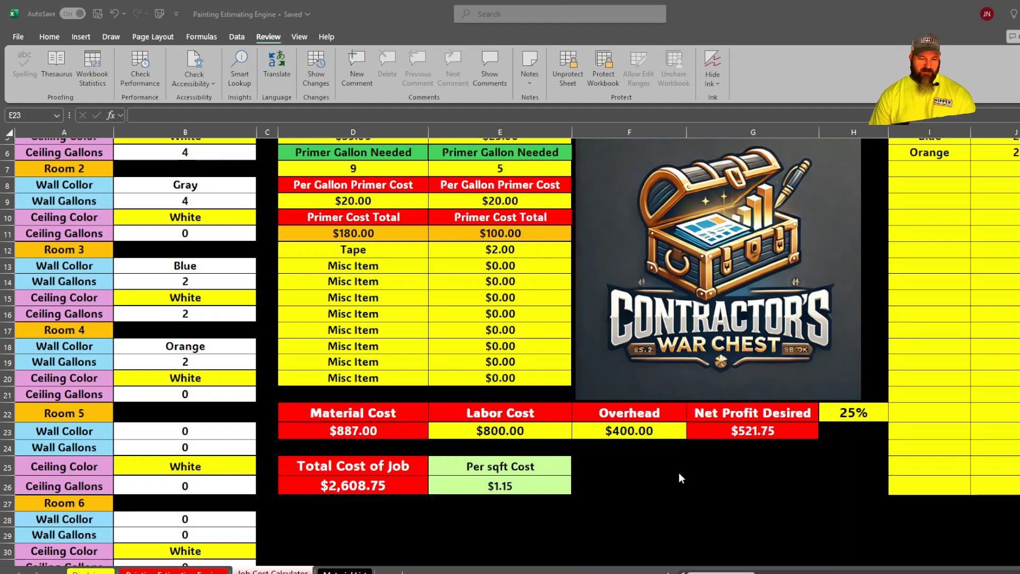
left_click(538, 437)
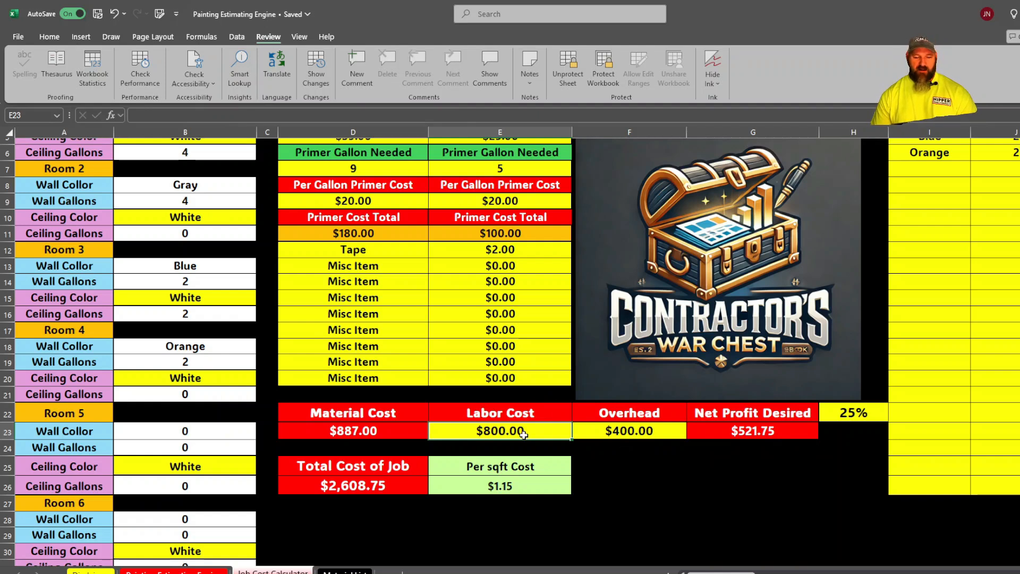
type("1200")
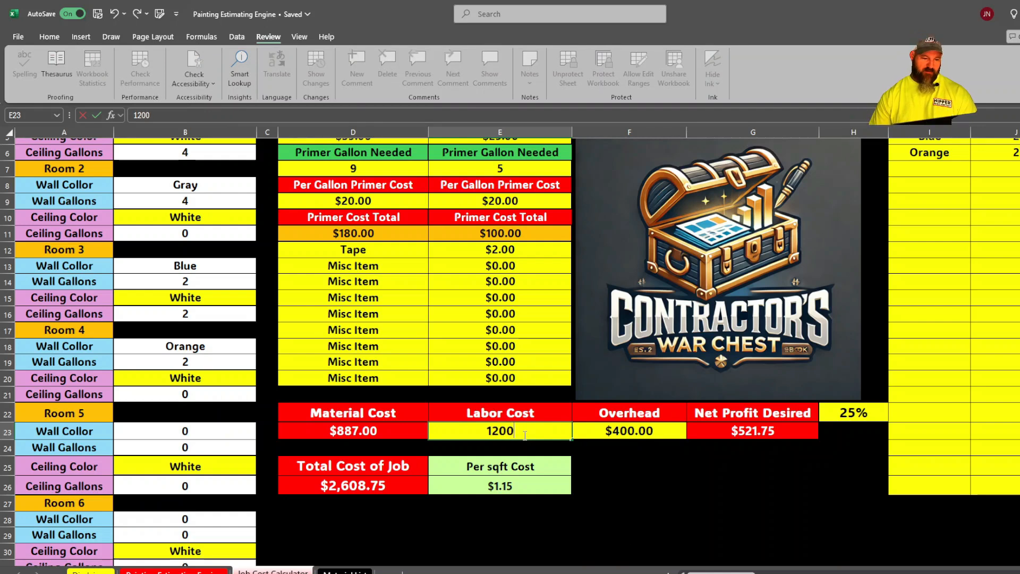
left_click(654, 510)
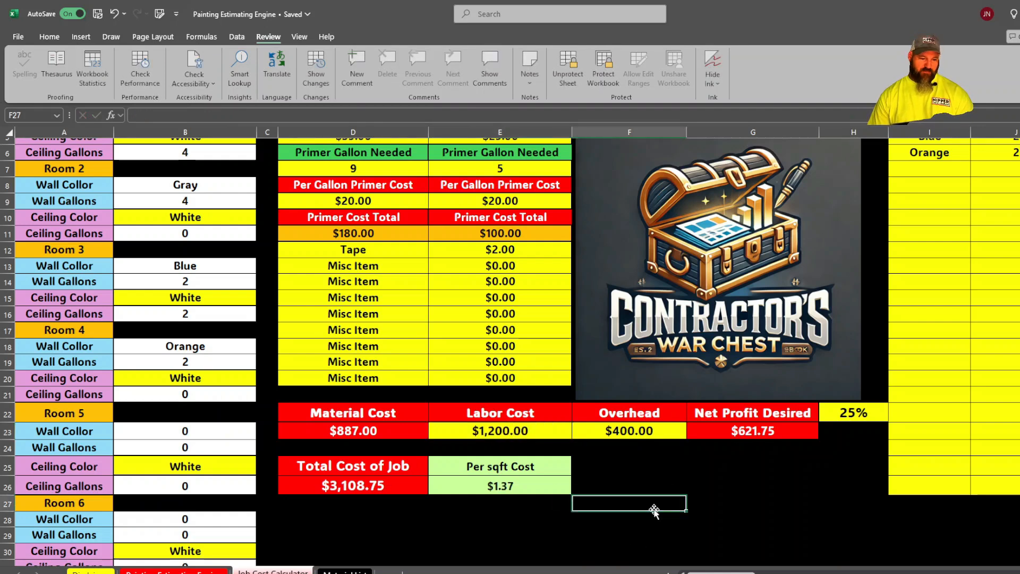
- Set the job's overhead to $600
left_click(630, 430)
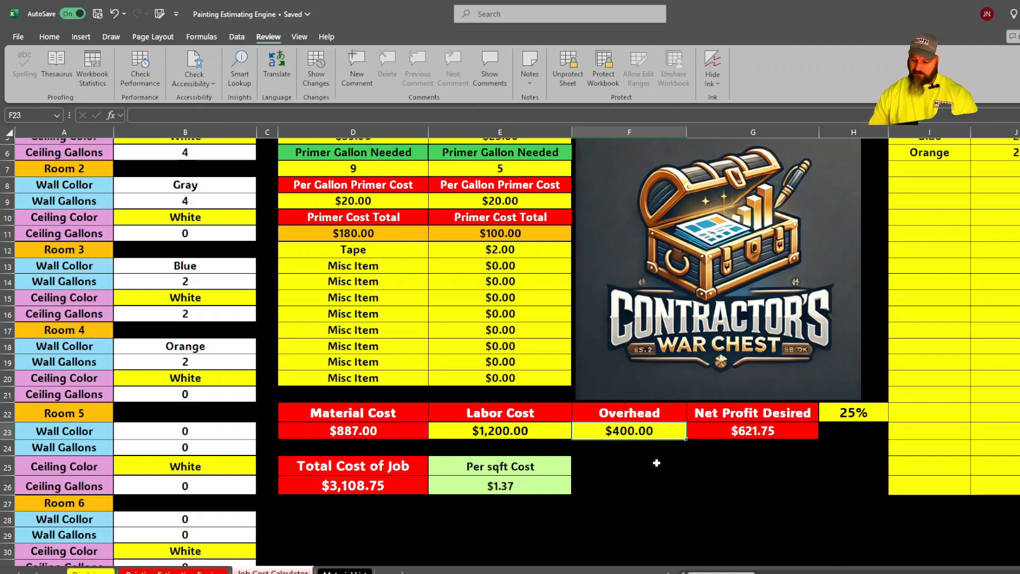
type("45")
key("BackSpace")
key("BackSpace")
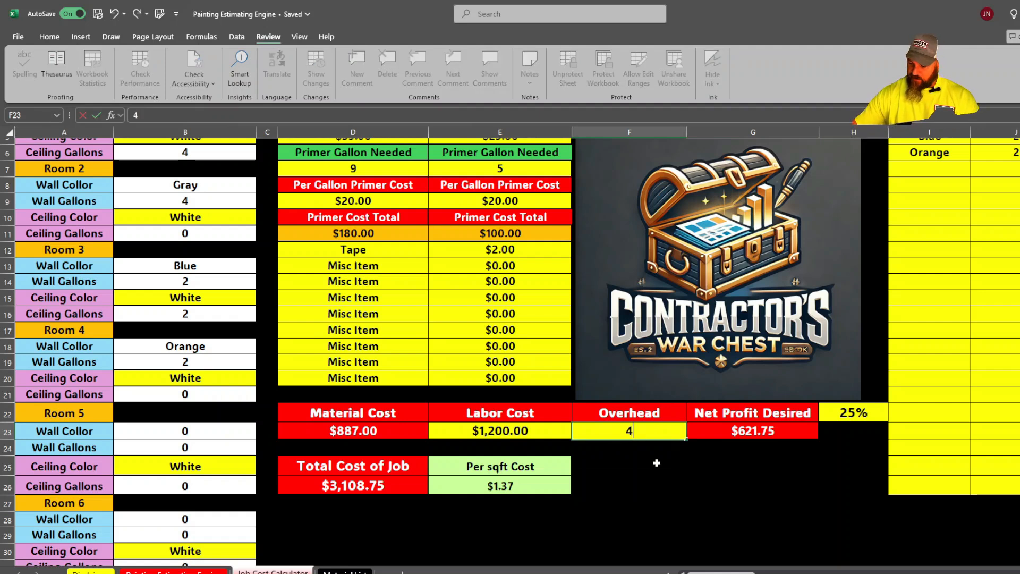
type("600")
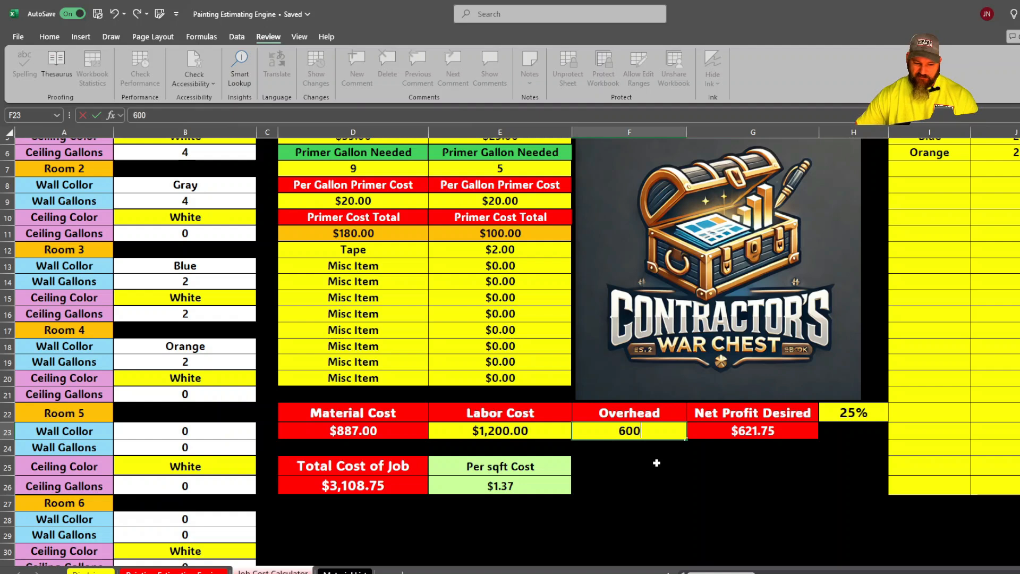
left_click(754, 562)
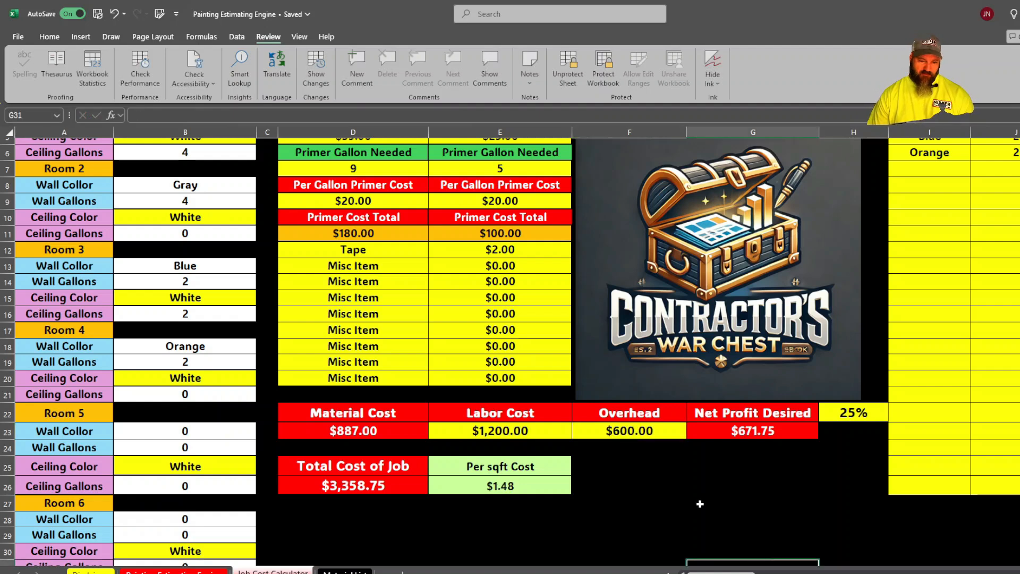
- Review the desired net profit percentage, the total and per-sqft job cost, and the paint color quantities with unit costs
left_click(854, 409)
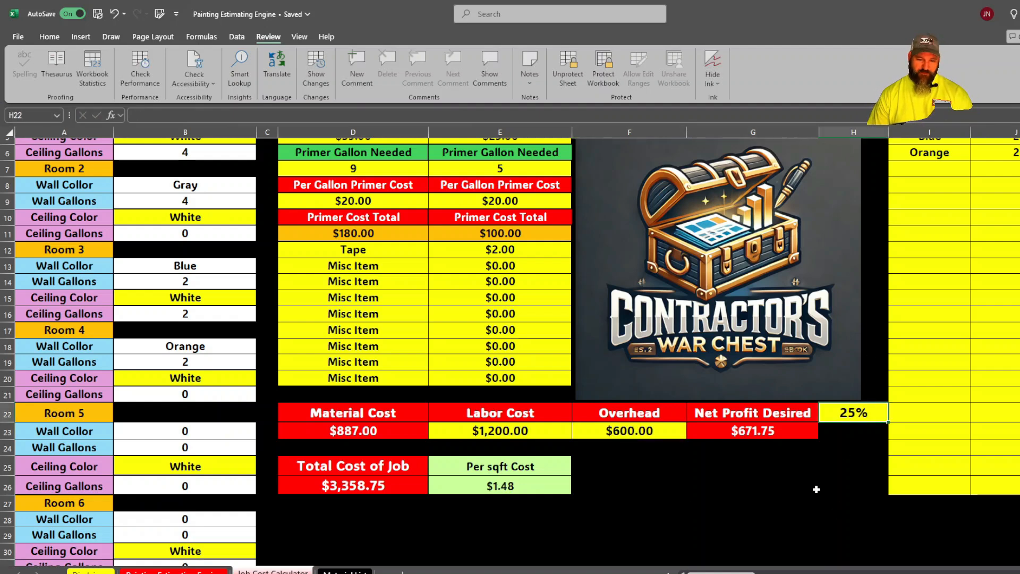
left_click(579, 529)
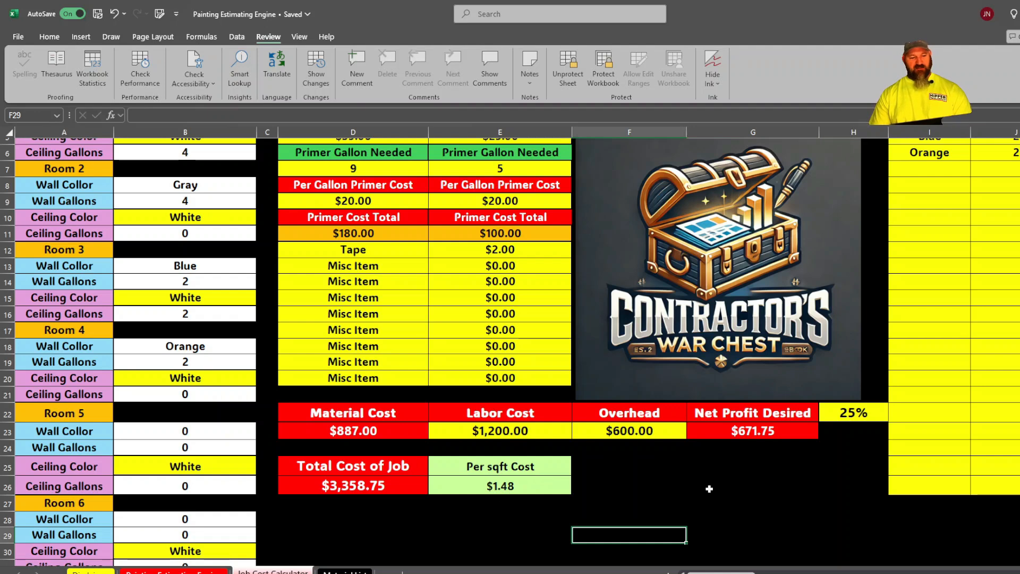
left_click(696, 498)
scroll(678, 507, "up", 2)
scroll(676, 508, "down", 2)
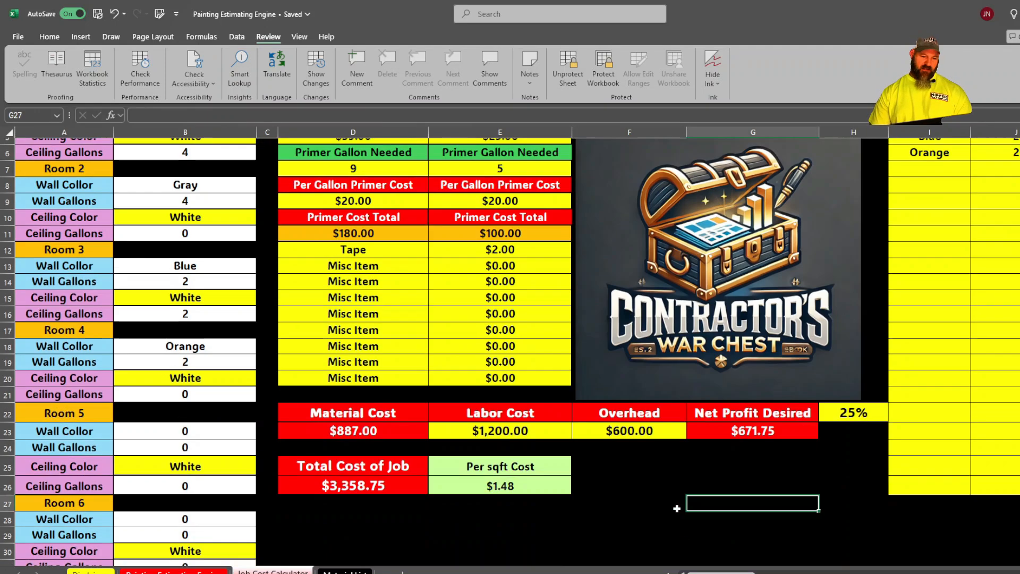
scroll(677, 508, "up", 2)
scroll(676, 509, "down", 2)
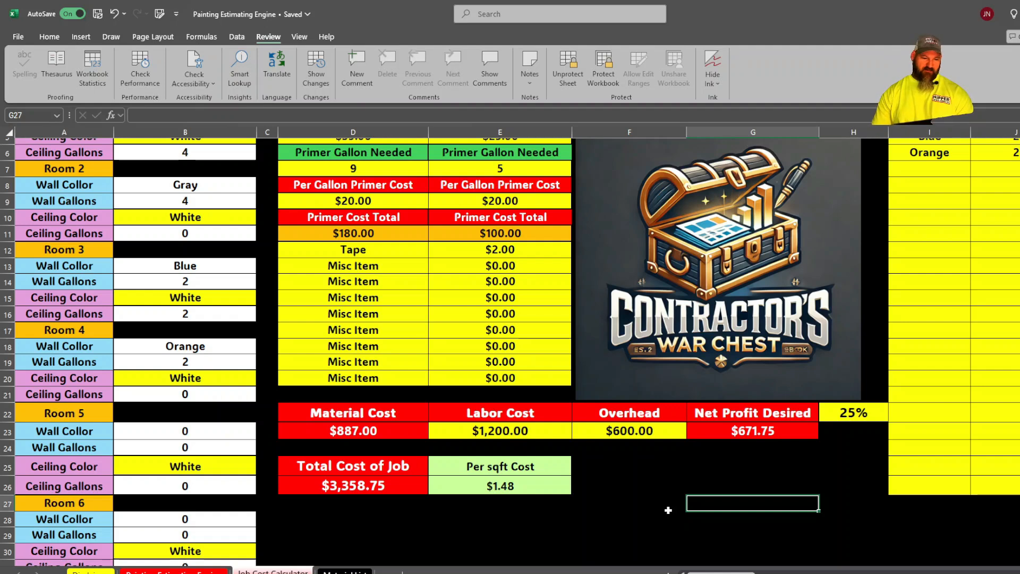
scroll(618, 518, "up", 1)
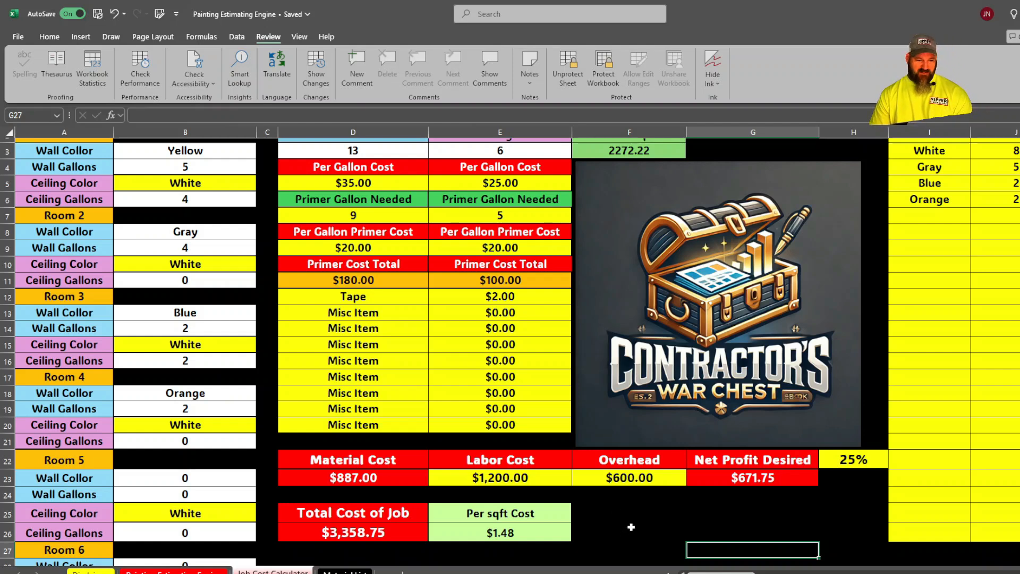
scroll(631, 527, "up", 1)
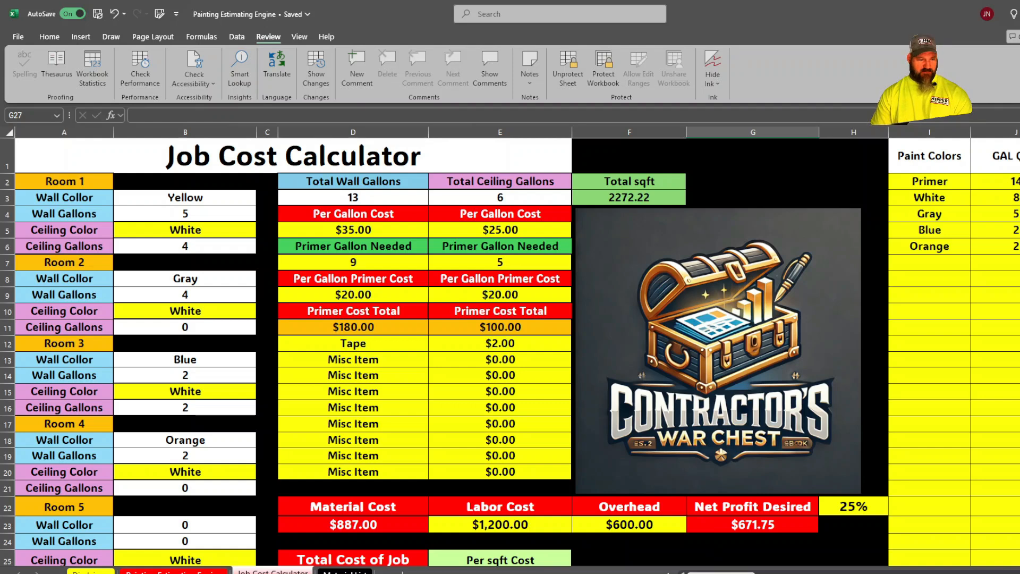
left_click_drag(735, 572, 742, 572)
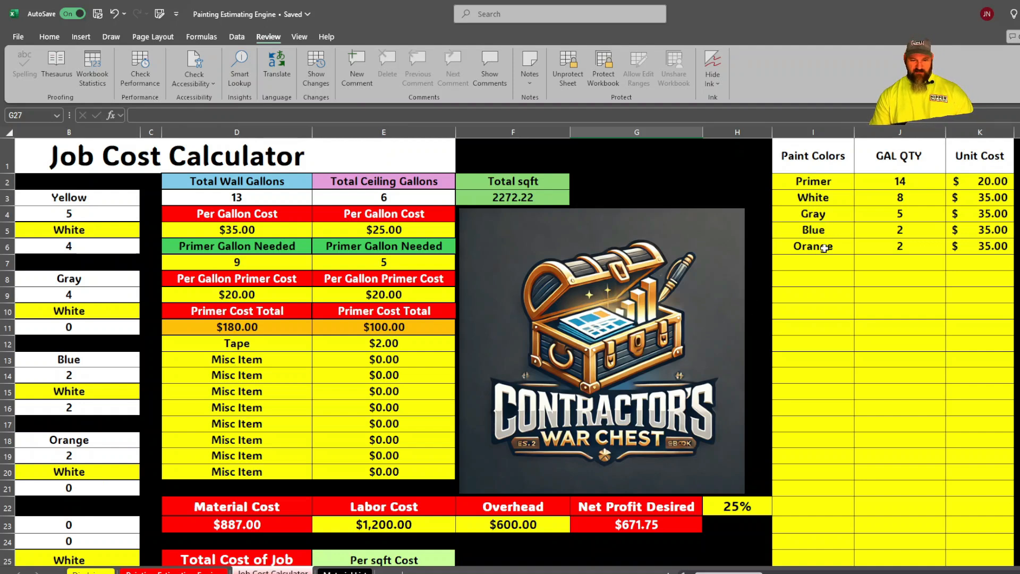
scroll(704, 564, "left", 2)
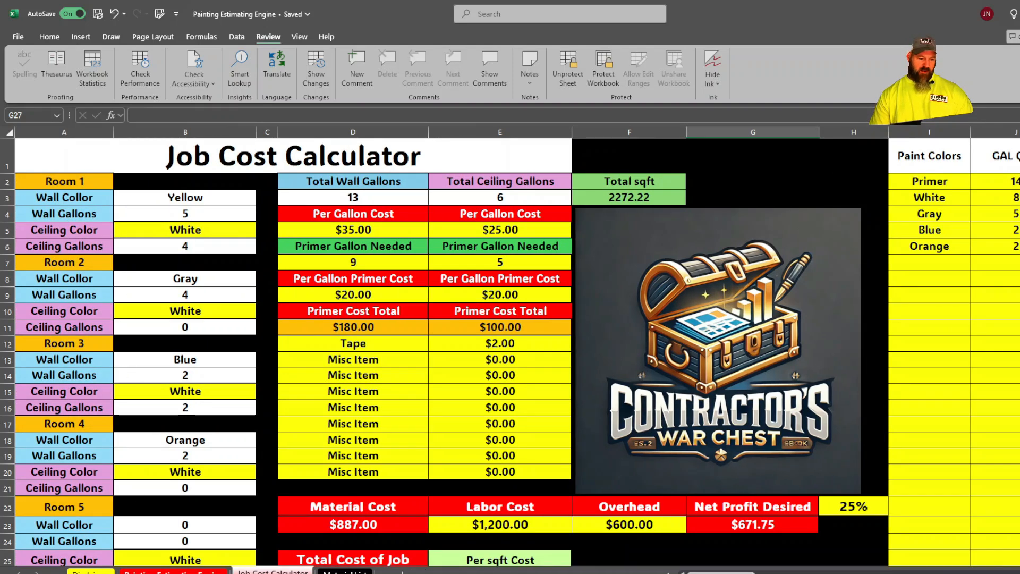
- In the Painting Estimating Engine sheet, set Room 5's wall color to Beige
left_click(201, 571)
scroll(291, 417, "down", 4)
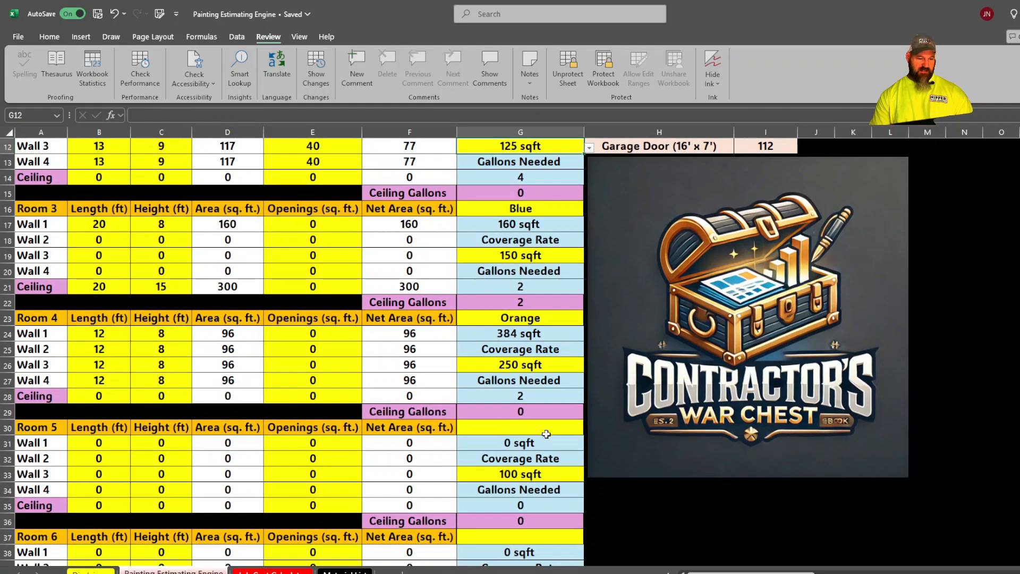
left_click(549, 428)
left_click(589, 429)
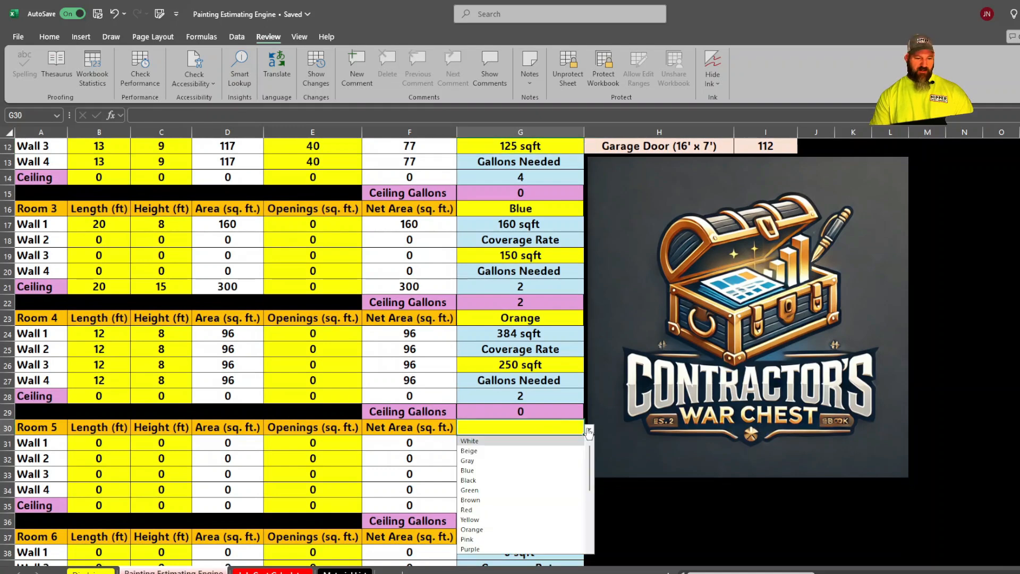
left_click(471, 451)
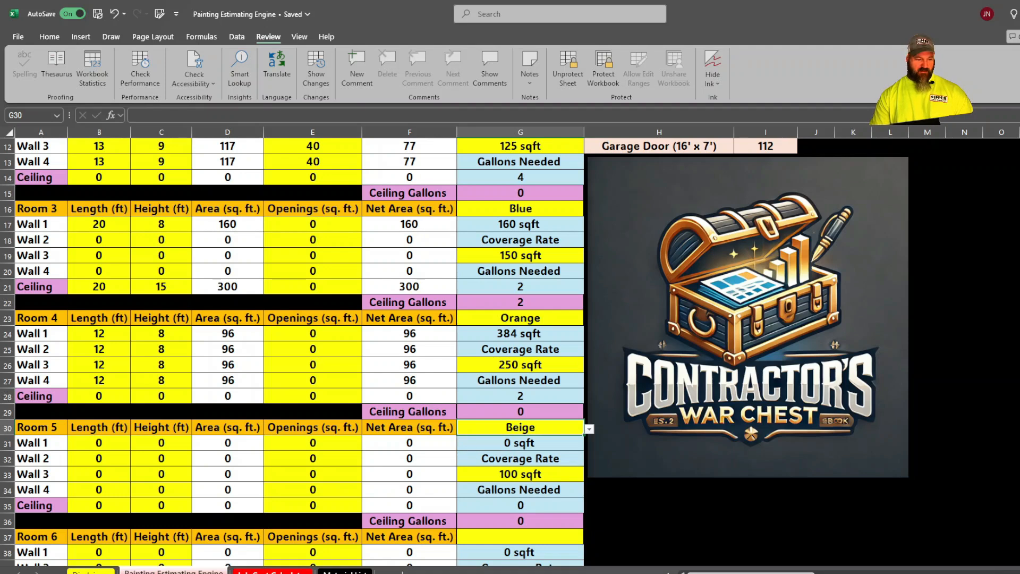
- Return to the Job Cost Calculator sheet and check Room 5's wall color
left_click(273, 572)
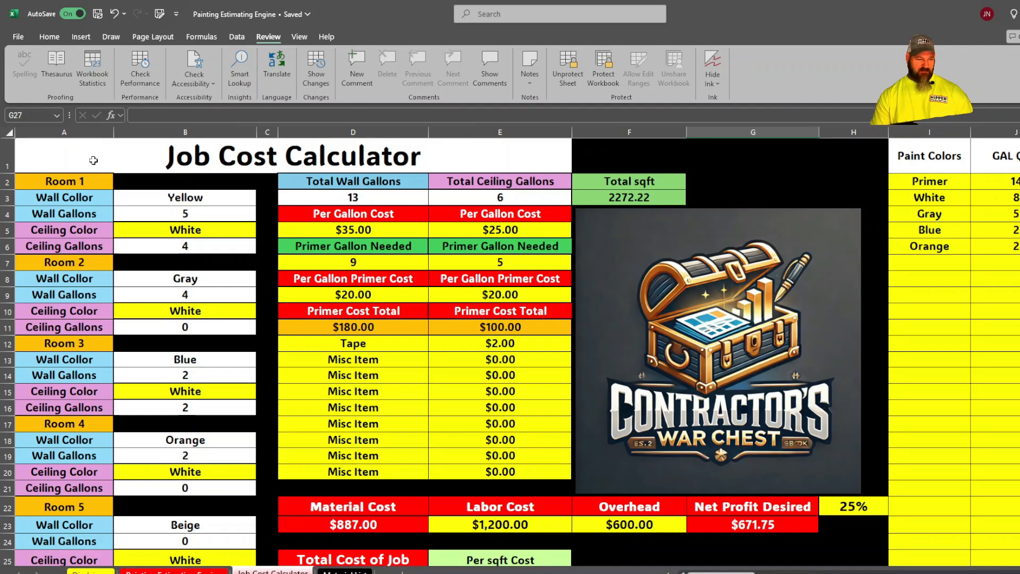
scroll(227, 383, "down", 1)
left_click(203, 481)
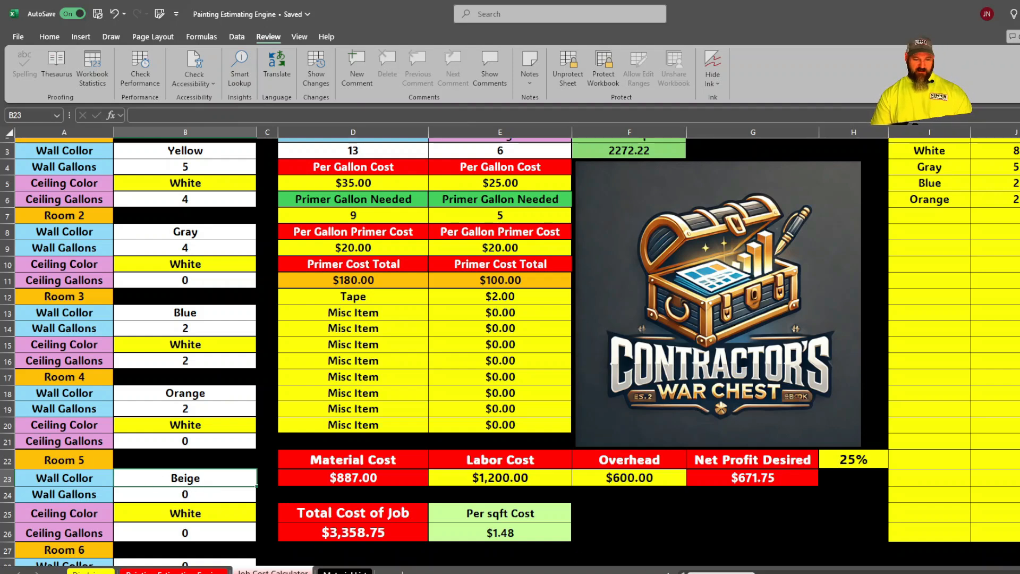
- View the color choices for the first empty row of the Paint Colors table, then return to the room entries
left_click_drag(707, 573, 728, 573)
scroll(724, 551, "up", 1)
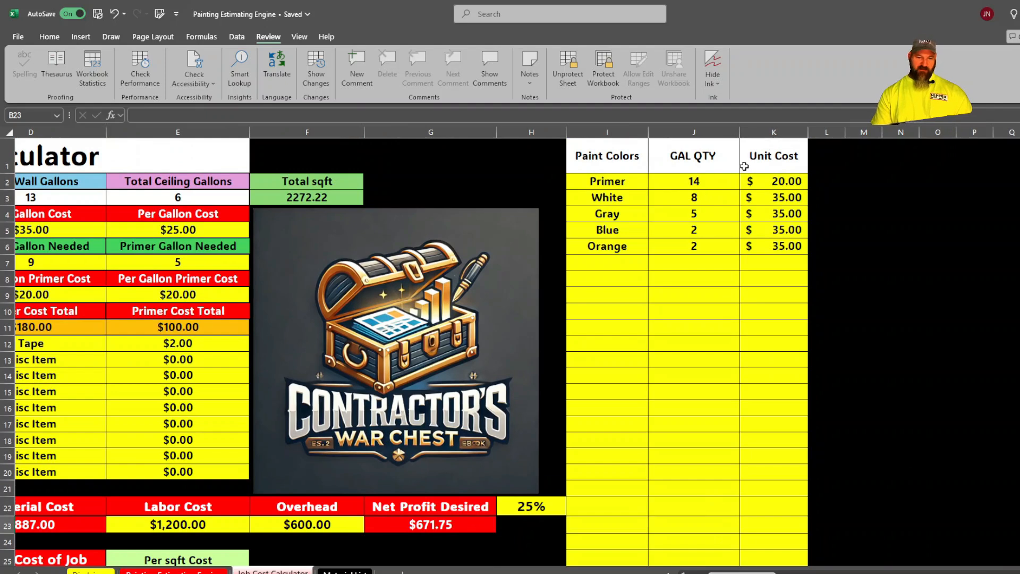
left_click(603, 264)
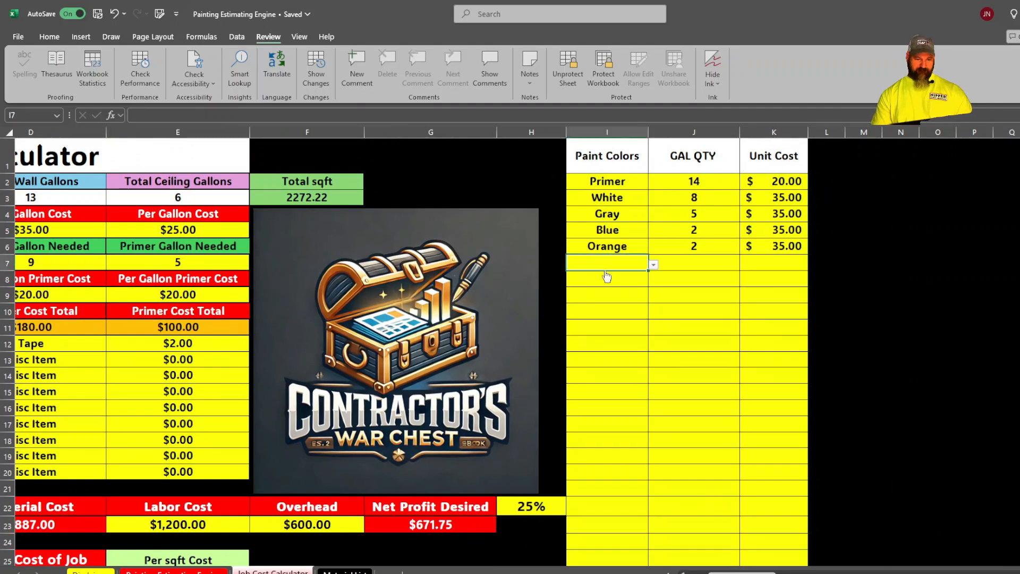
left_click(654, 265)
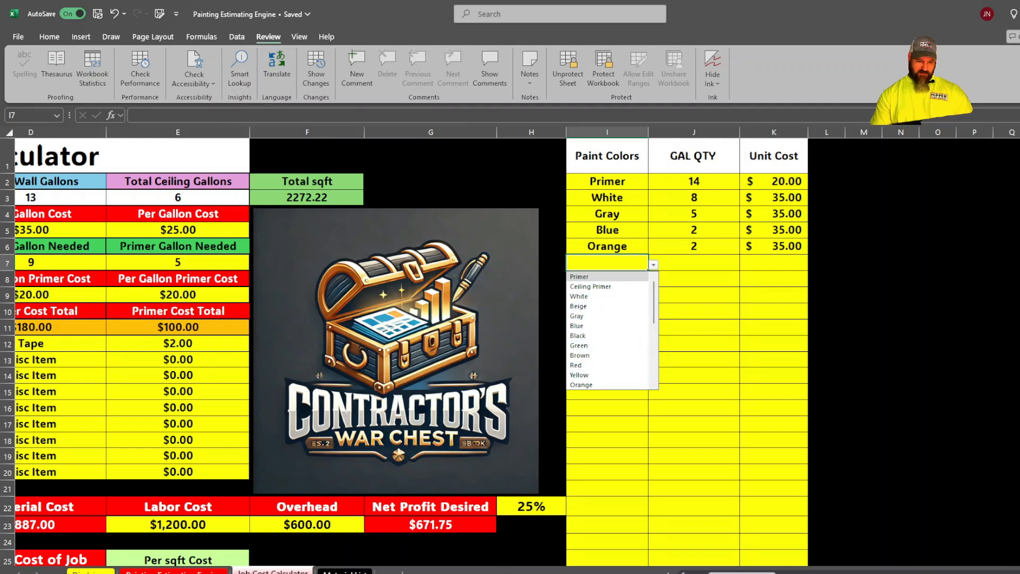
scroll(740, 508, "left", 5)
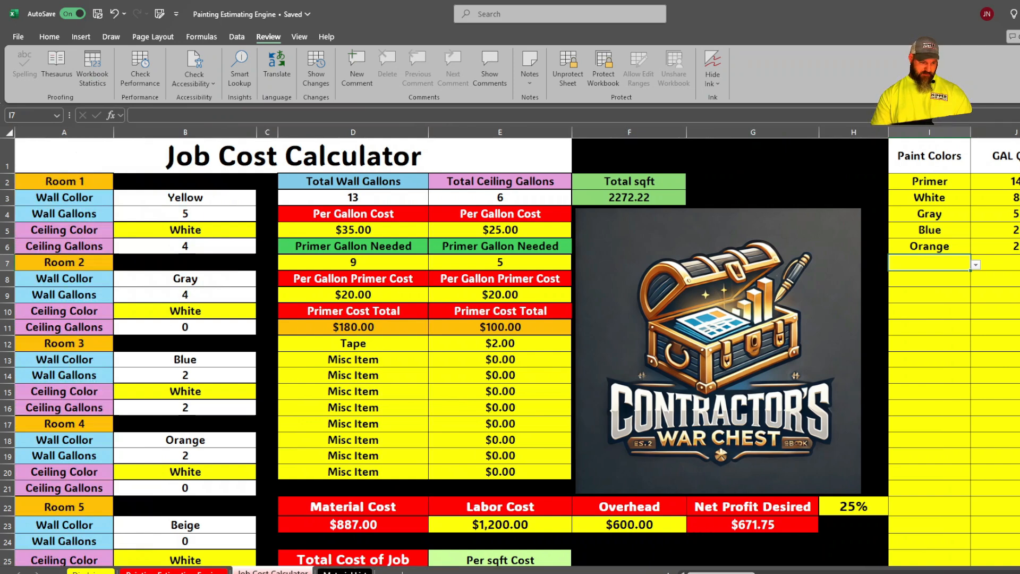
- In the Painting Estimating Engine sheet, set Room 5's Wall 1 to a length of 20 ft and a height of 10 ft
key("ctrl+Page_Up")
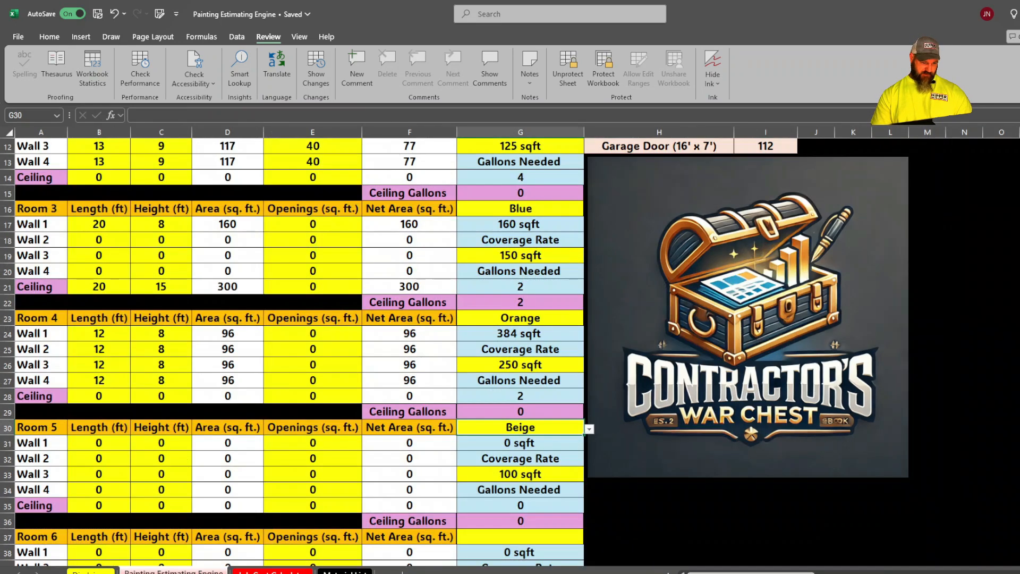
left_click(96, 445)
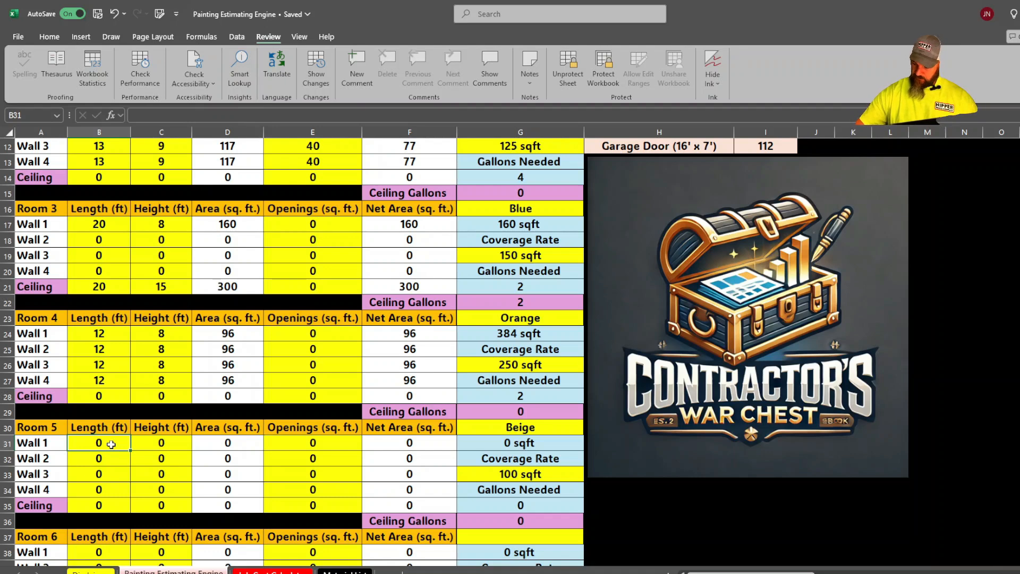
type("20")
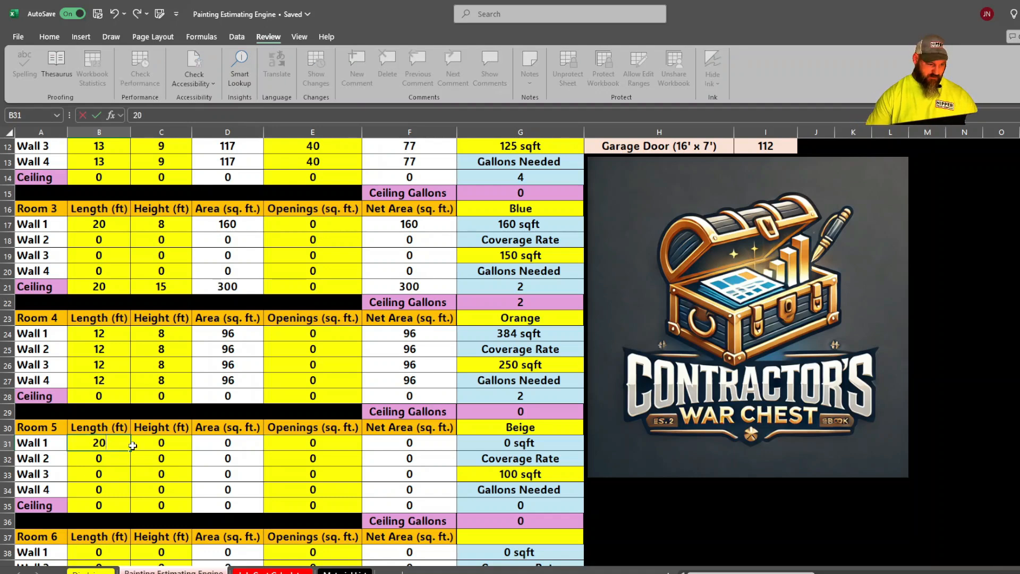
left_click(154, 443)
type("10")
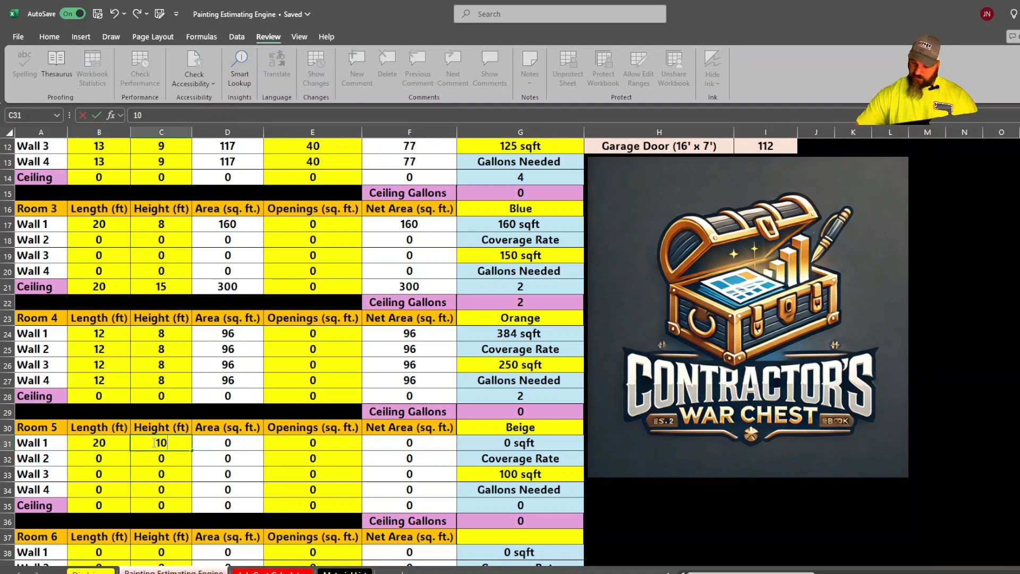
left_click(170, 483)
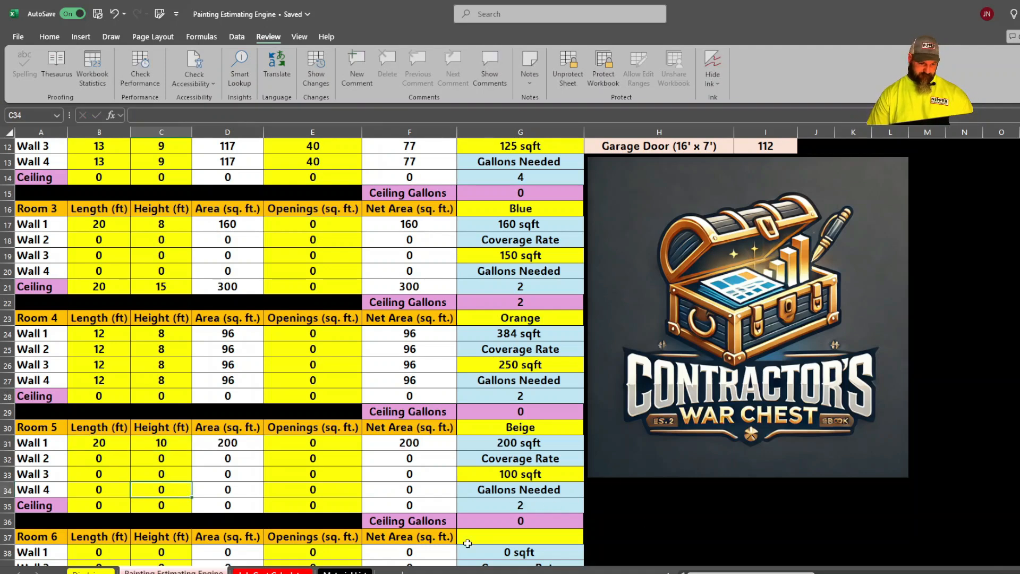
- Check Room 5's wall gallons and the total job cost in the Job Cost Calculator sheet
key("ctrl+Page_Down")
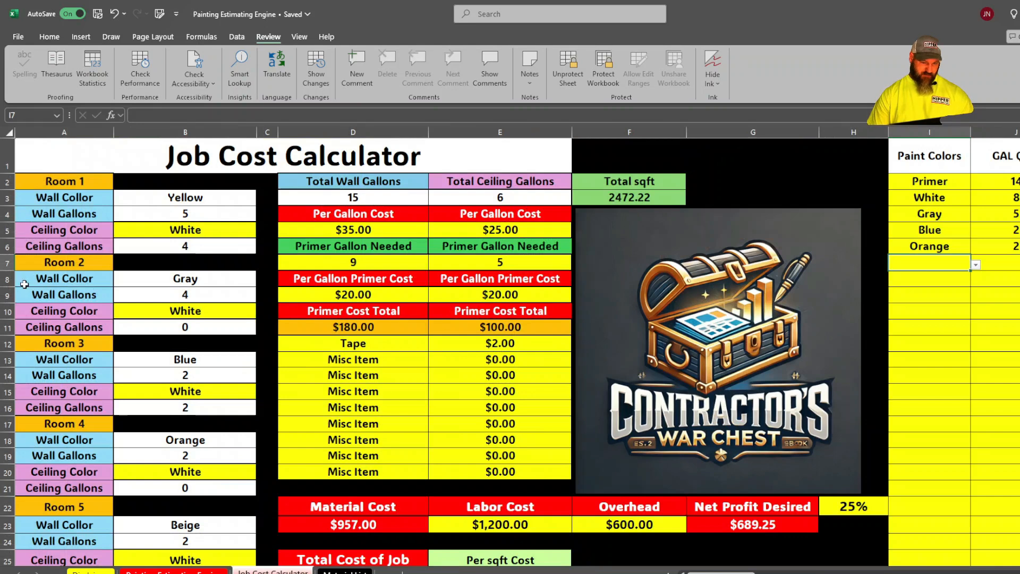
scroll(149, 442, "down", 2)
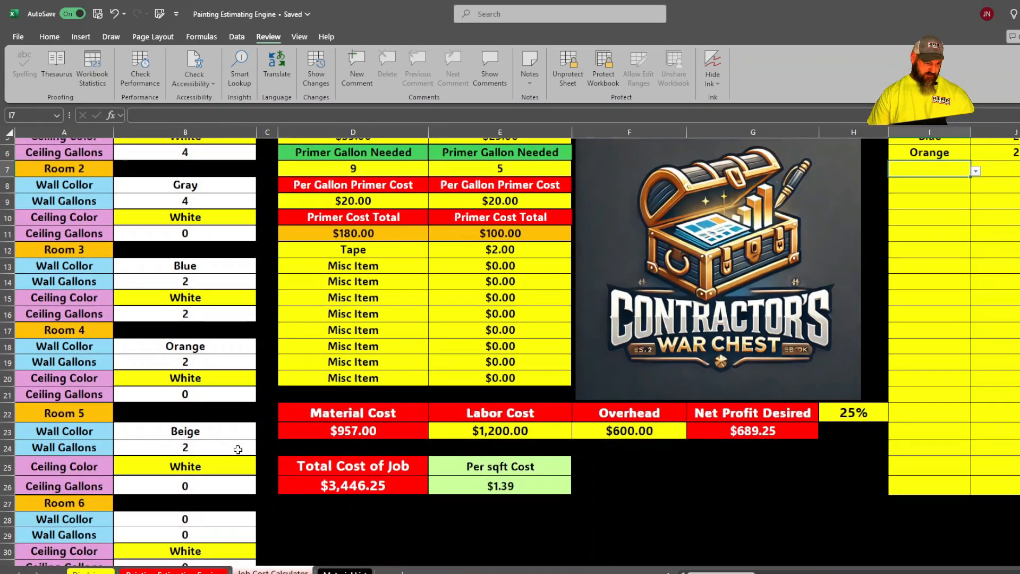
scroll(200, 423, "up", 2)
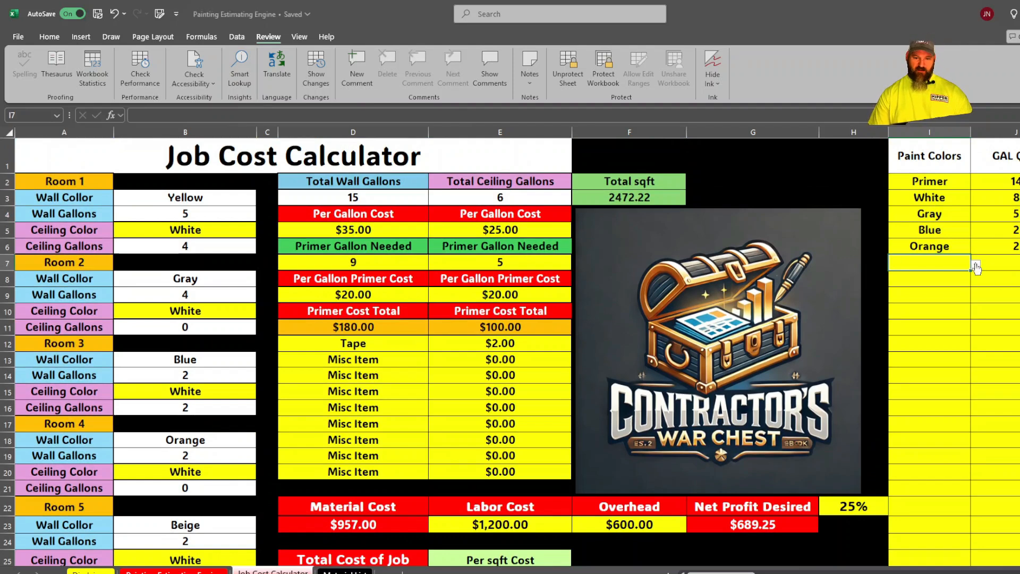
- Add Beige with a quantity of 2 gallons in the first empty row of the Paint Colors table
left_click(976, 265)
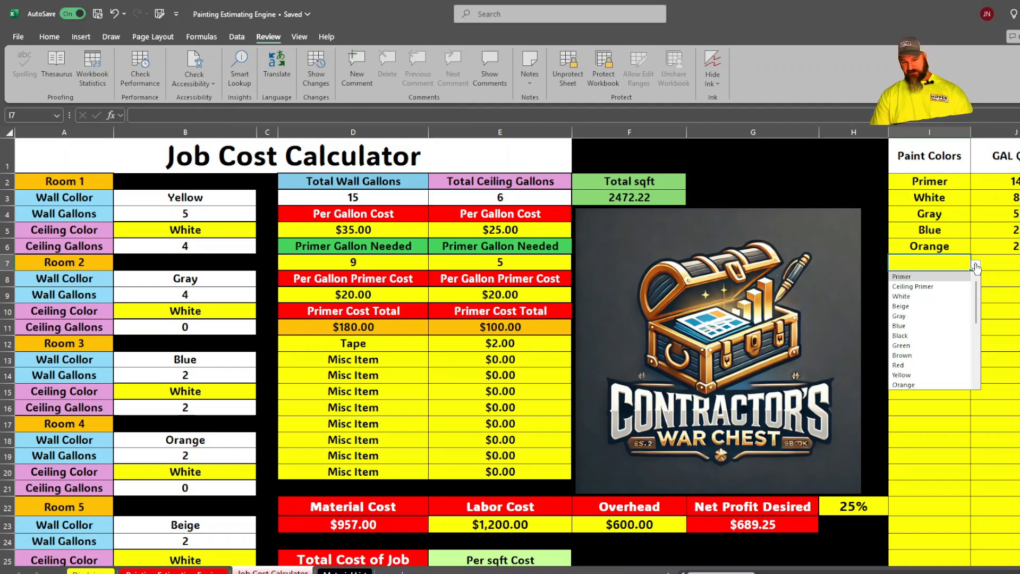
left_click(901, 307)
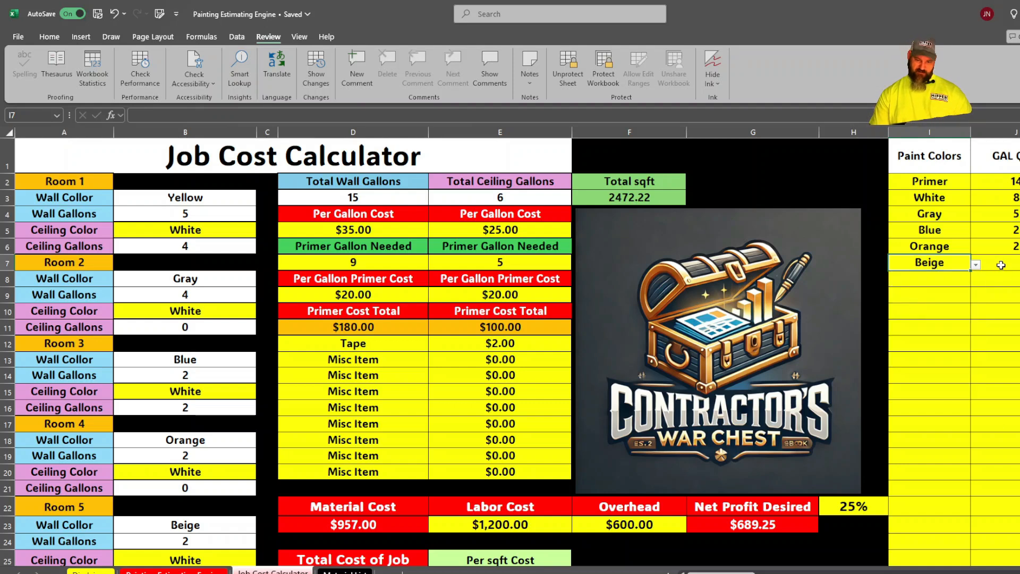
left_click(998, 264)
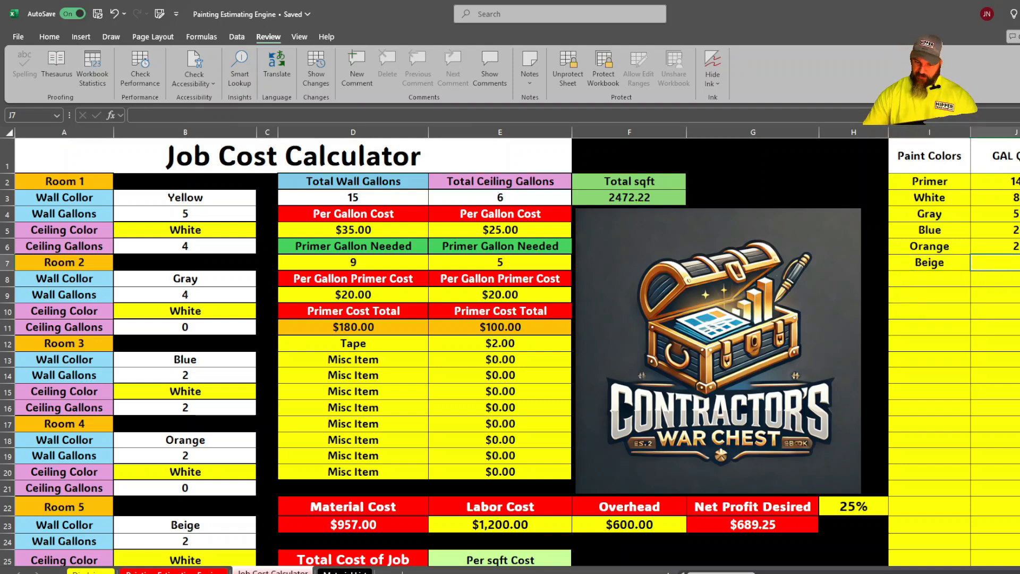
type("2")
left_click(1015, 339)
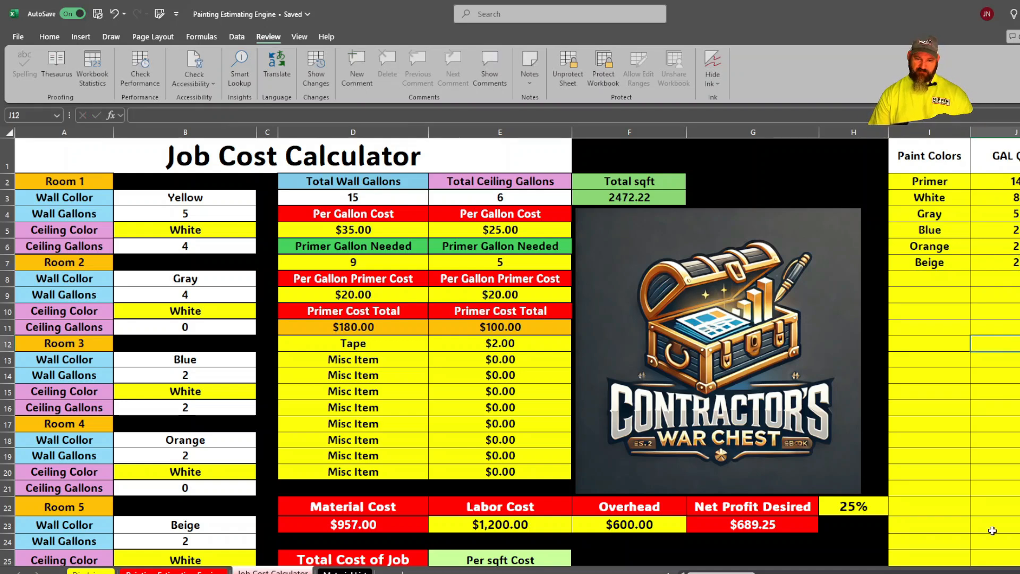
- Set the unit cost of Beige in the Paint Colors table to $35
scroll(510, 319, "right", 2)
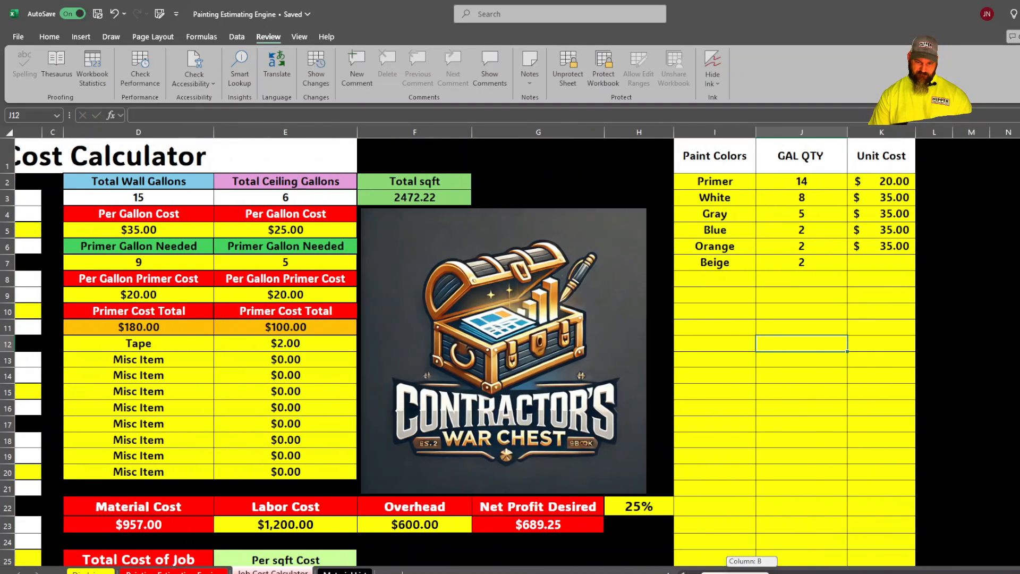
left_click(893, 269)
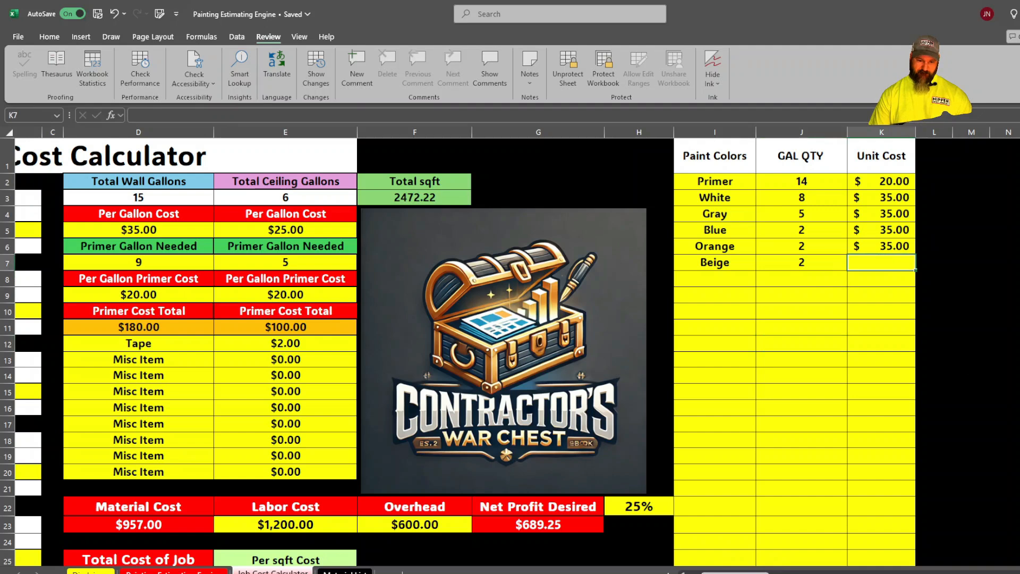
scroll(157, 473, "left", 2)
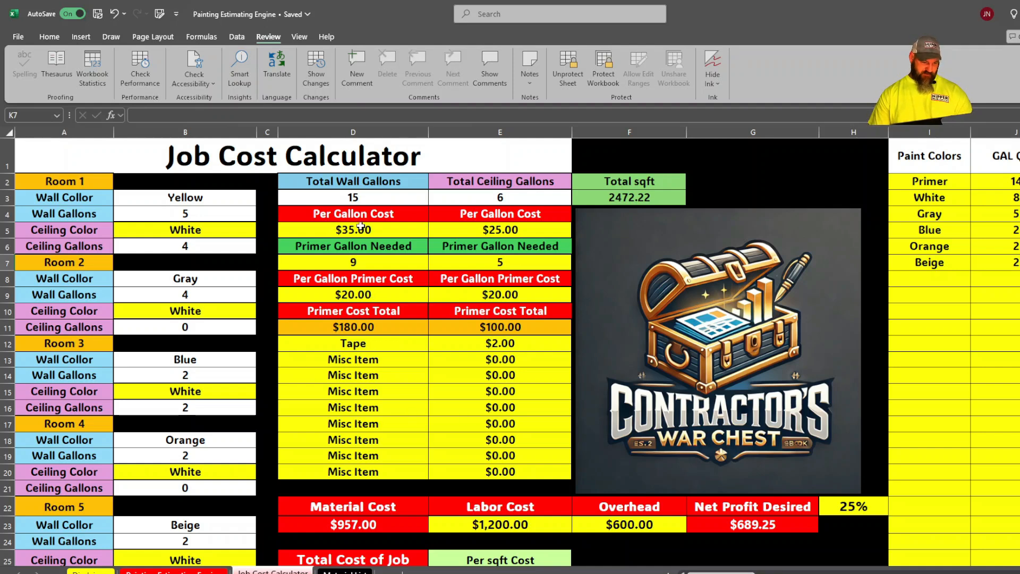
scroll(532, 345, "right", 4)
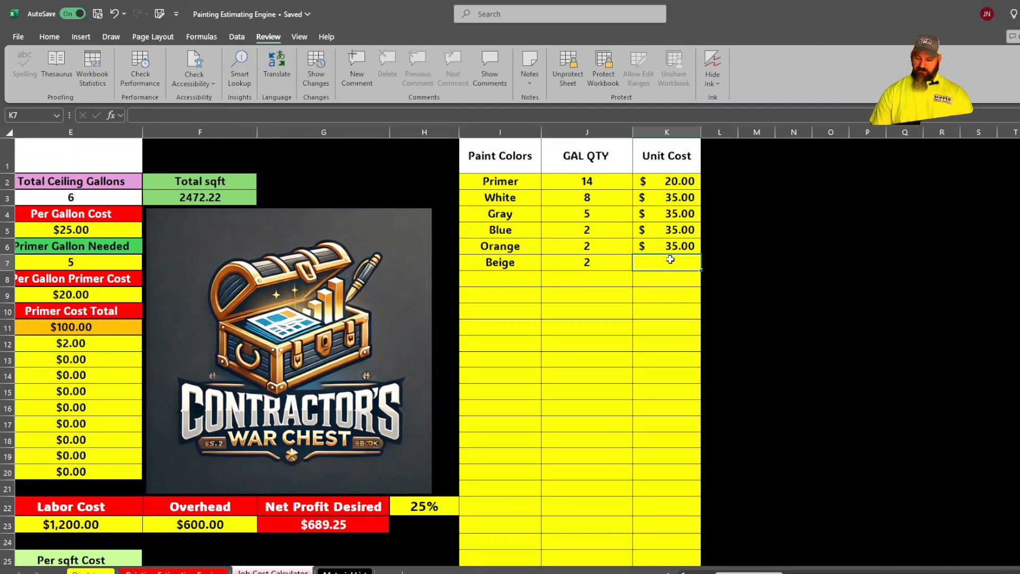
type("35")
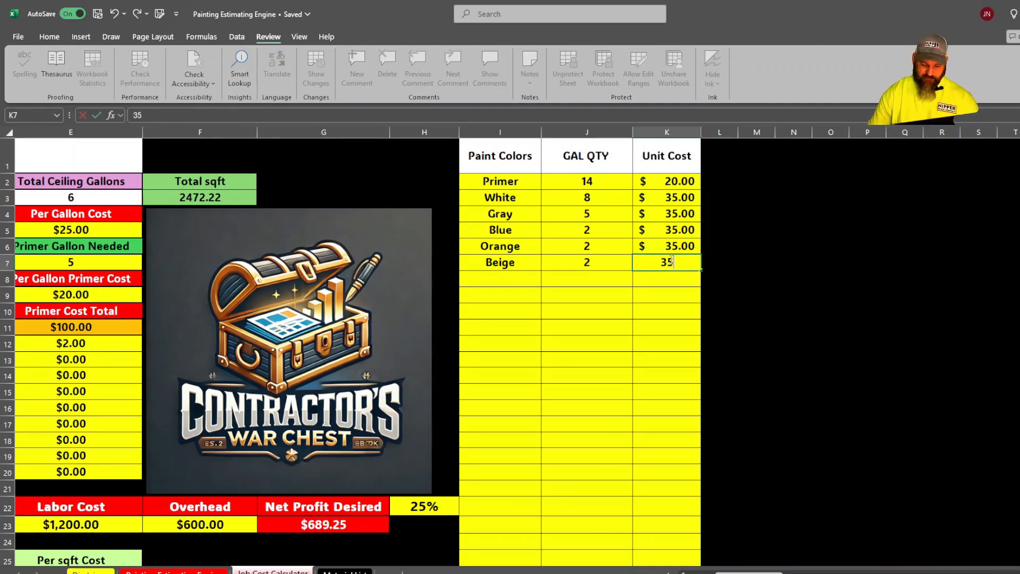
left_click(668, 332)
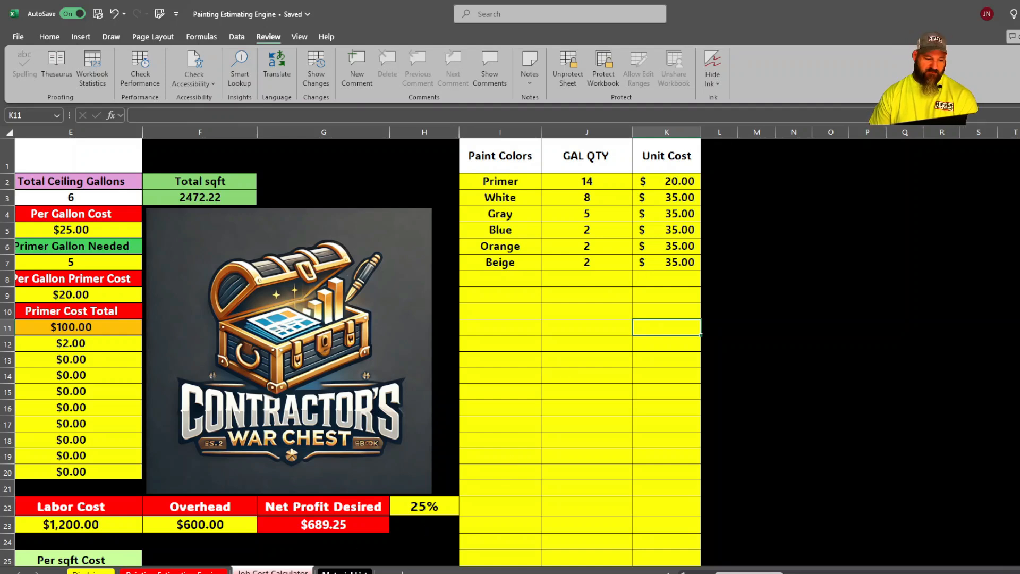
- View the Material List sheet's paint entries and total, then return to the Job Cost Calculator's cost figures
key("ctrl+Page_Down")
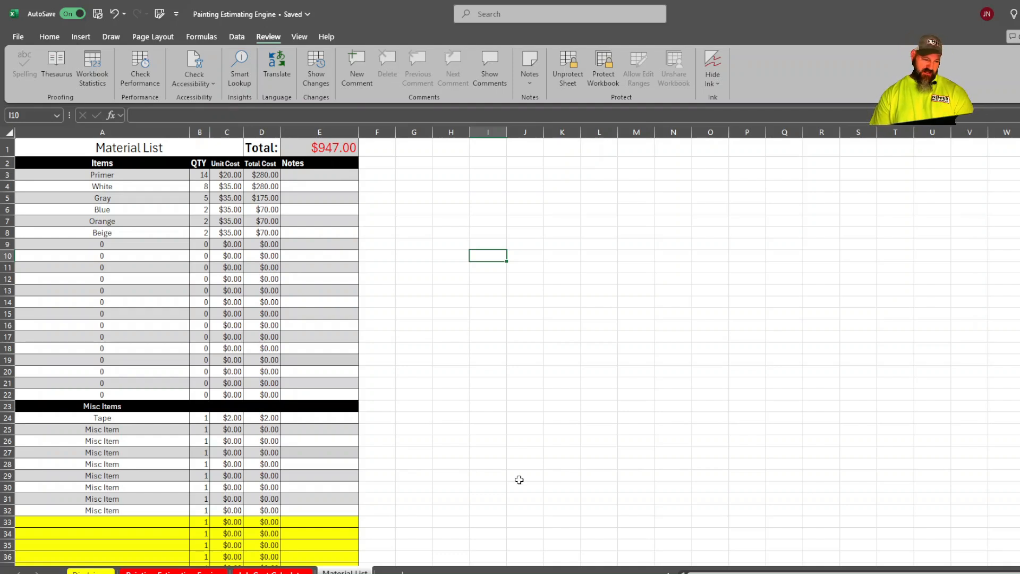
key("ctrl+Page_Up")
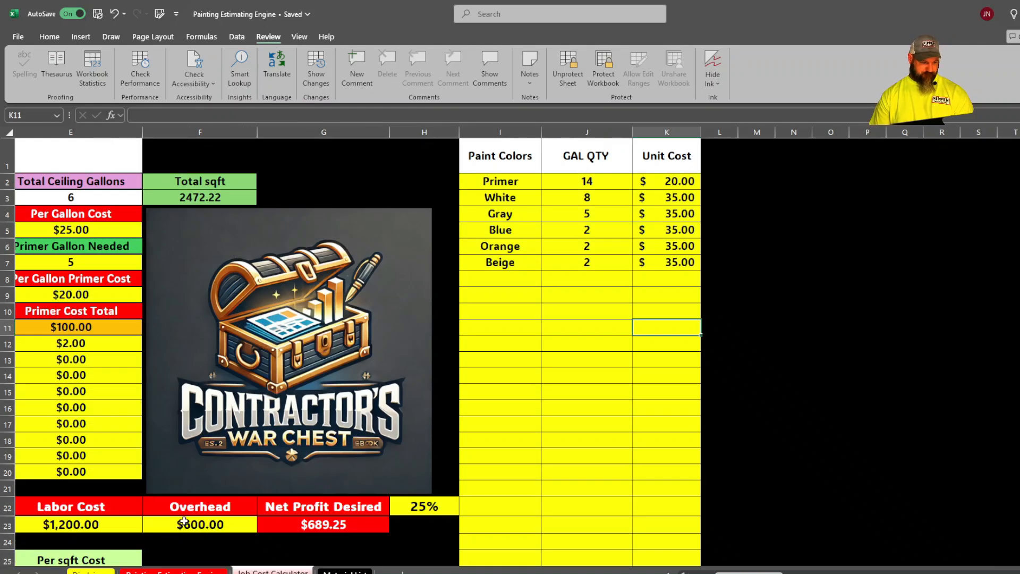
left_click_drag(748, 572, 730, 573)
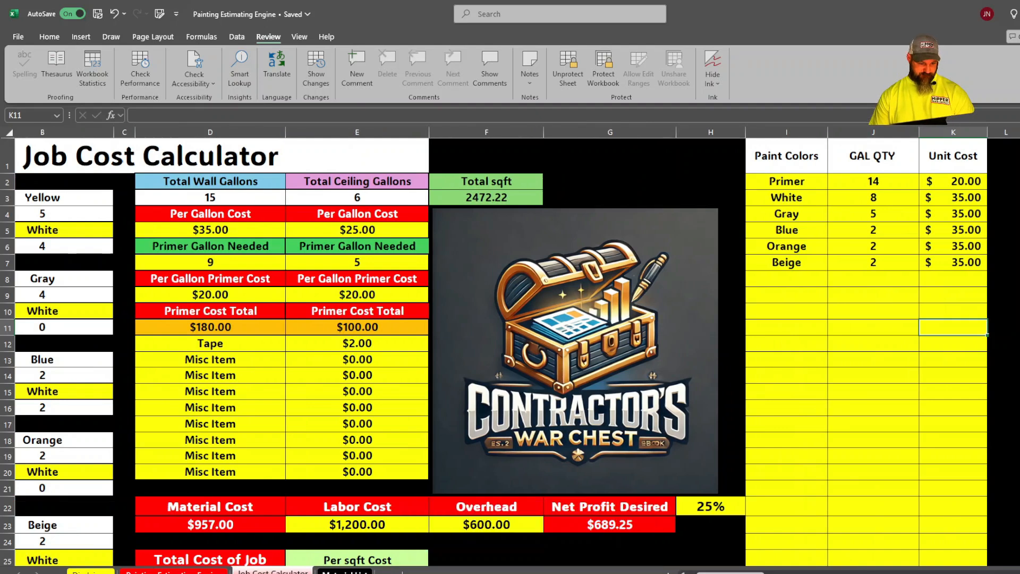
- Examine the Material List's paint rows, its Misc Items section and the blank yellow rows below it
left_click(345, 571)
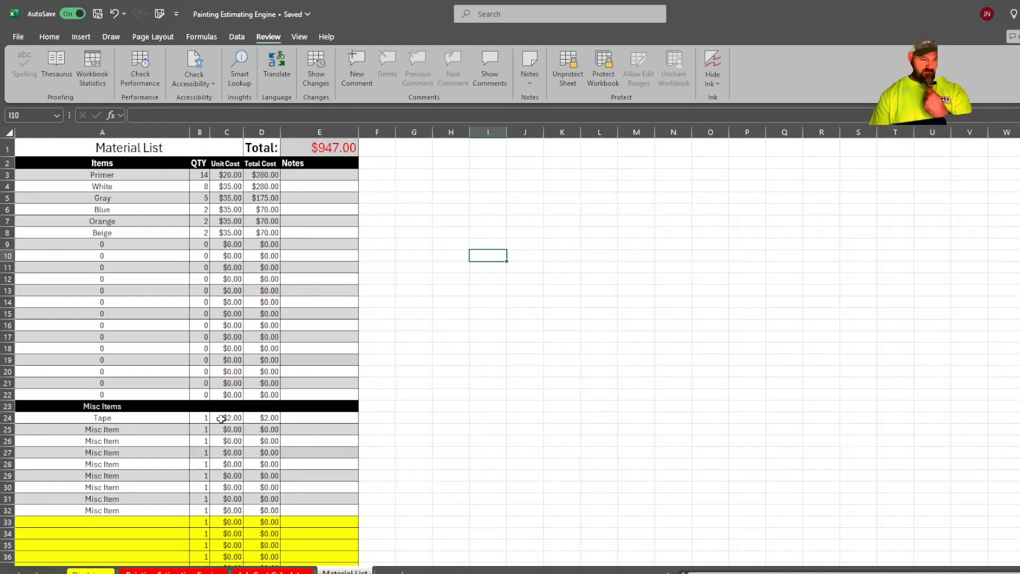
scroll(221, 418, "down", 2)
scroll(260, 264, "up", 2)
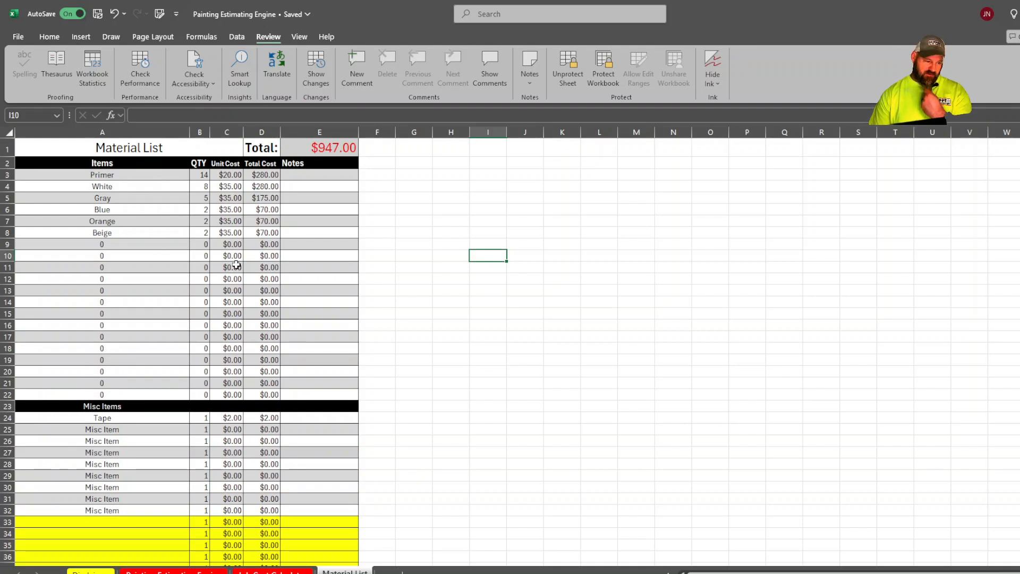
scroll(228, 271, "down", 3)
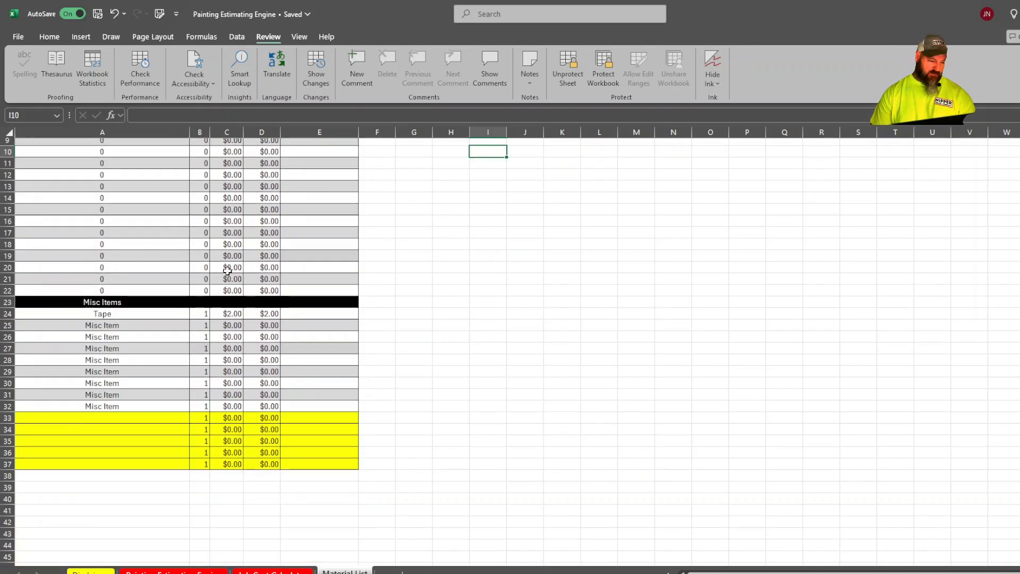
left_click(105, 324)
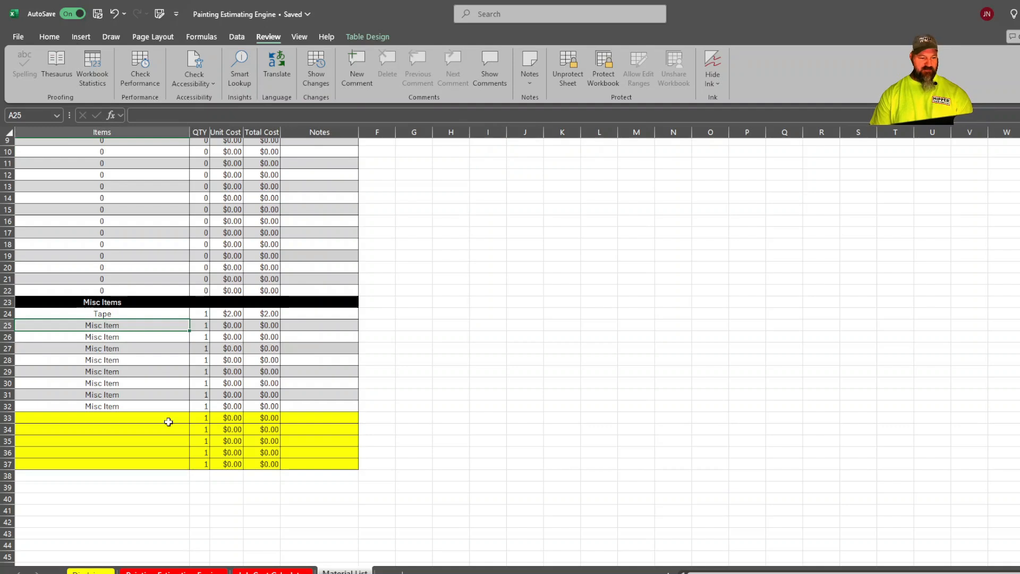
left_click(127, 420)
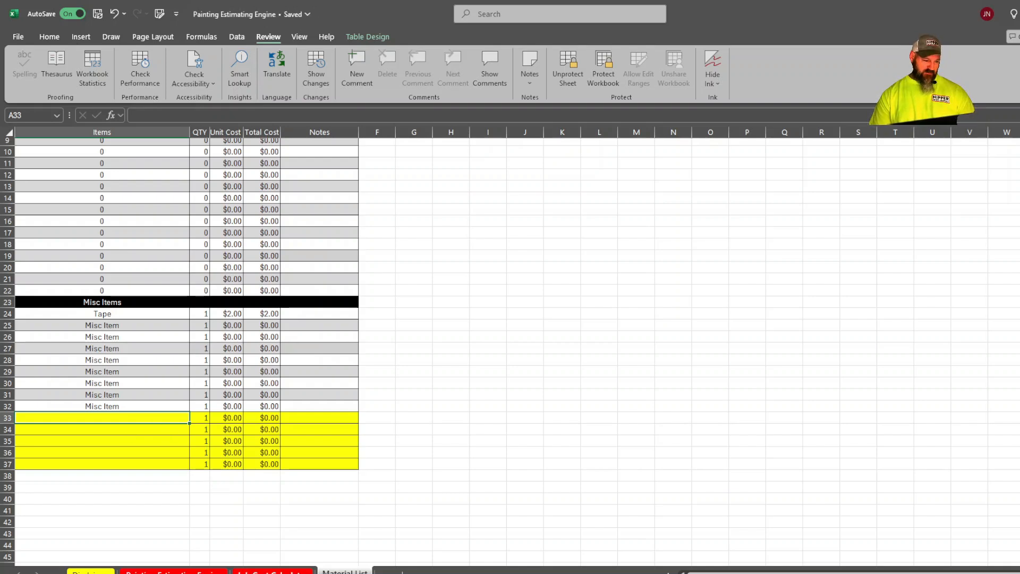
- In the Job Cost Calculator sheet, rename the first Misc Item below Tape as Drop Cloth
left_click(273, 572)
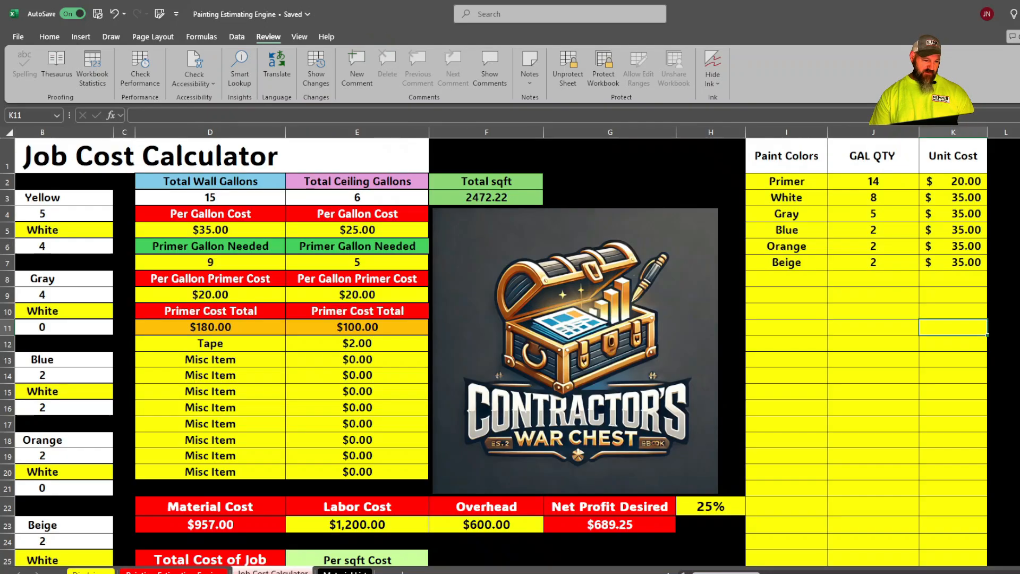
left_click(223, 363)
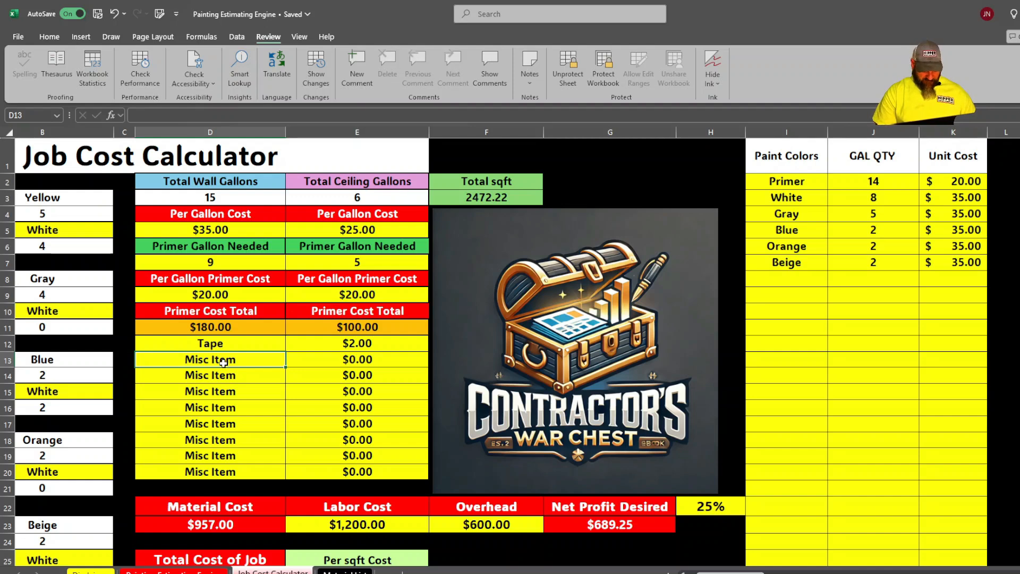
type("Drop")
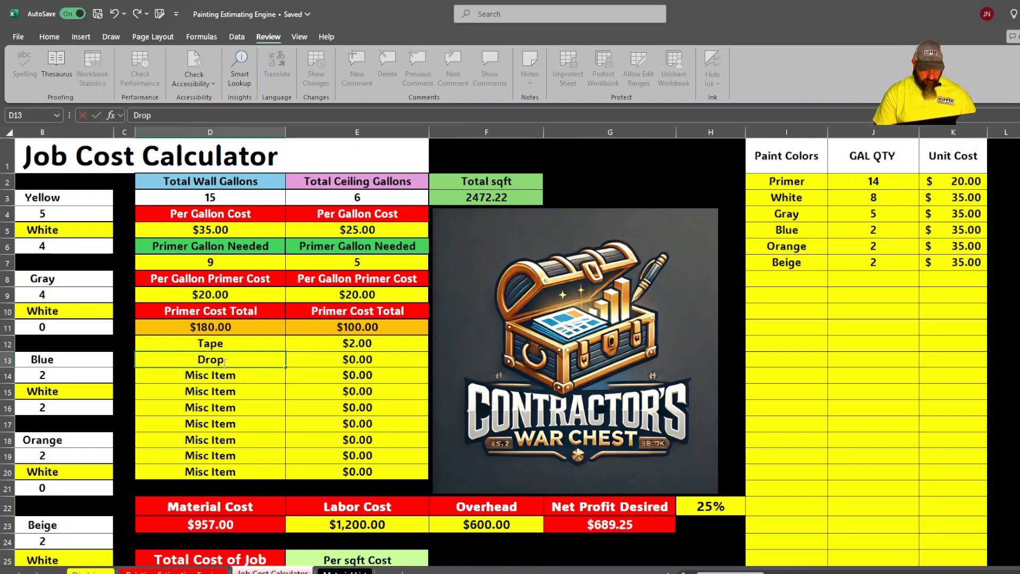
type(" Cloth")
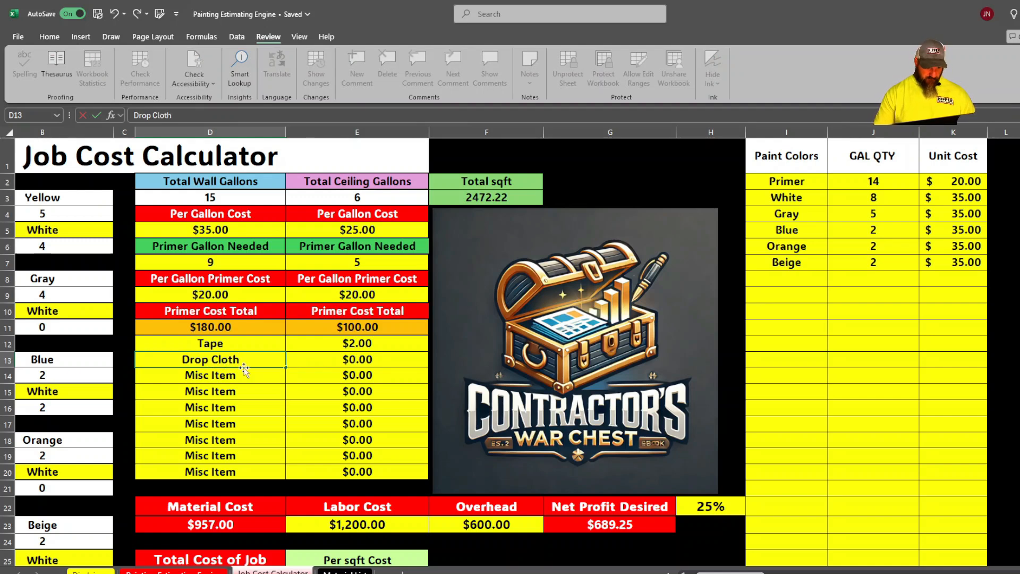
left_click(244, 440)
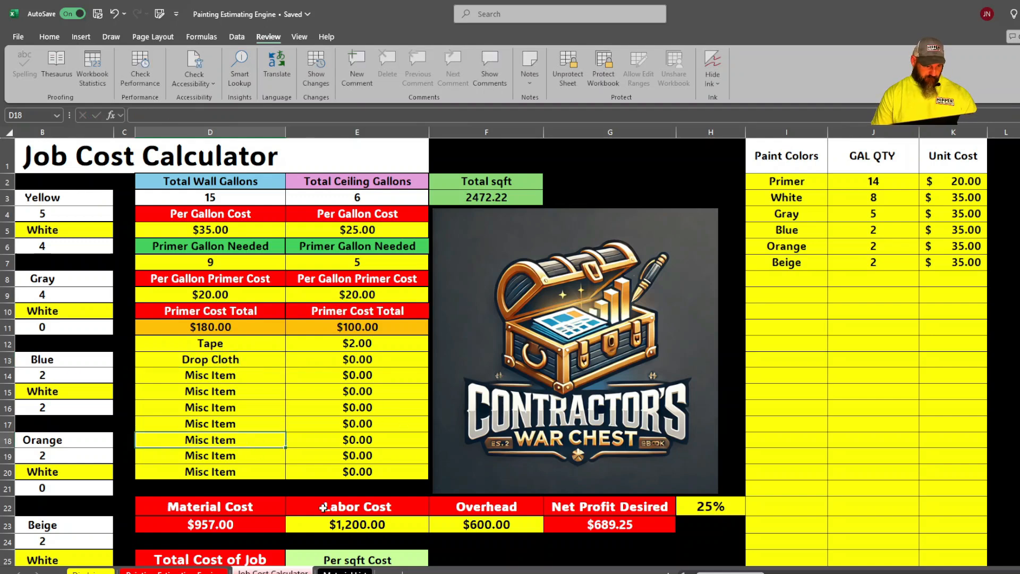
- Check the Drop Cloth entry in the Material List's Misc Items section
key("ctrl+Page_Down")
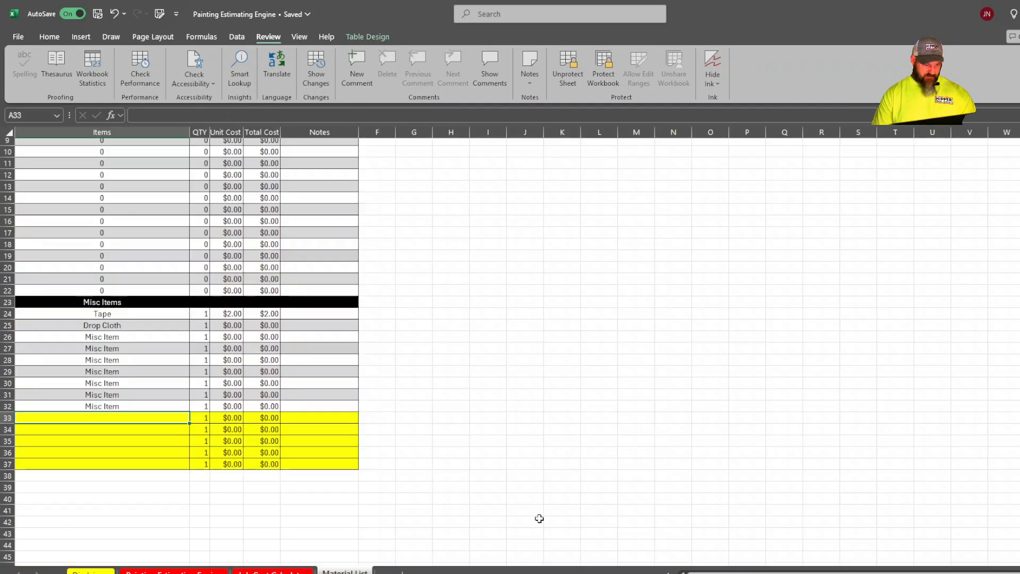
left_click(104, 327)
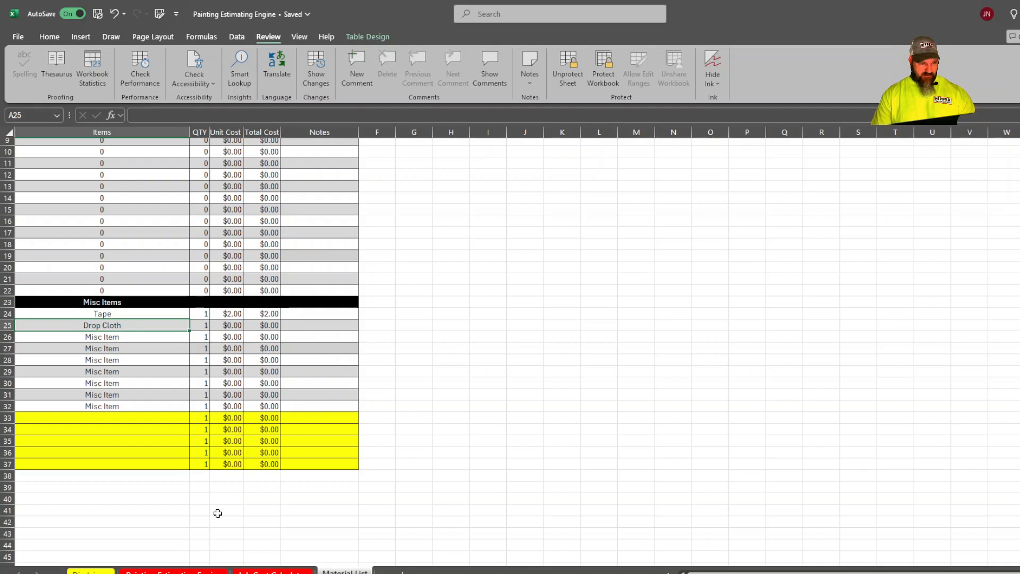
- In the Job Cost Calculator sheet, set the Drop Cloth cost to $10.00
key("ctrl+Page_Up")
key("ctrl+Page_Up")
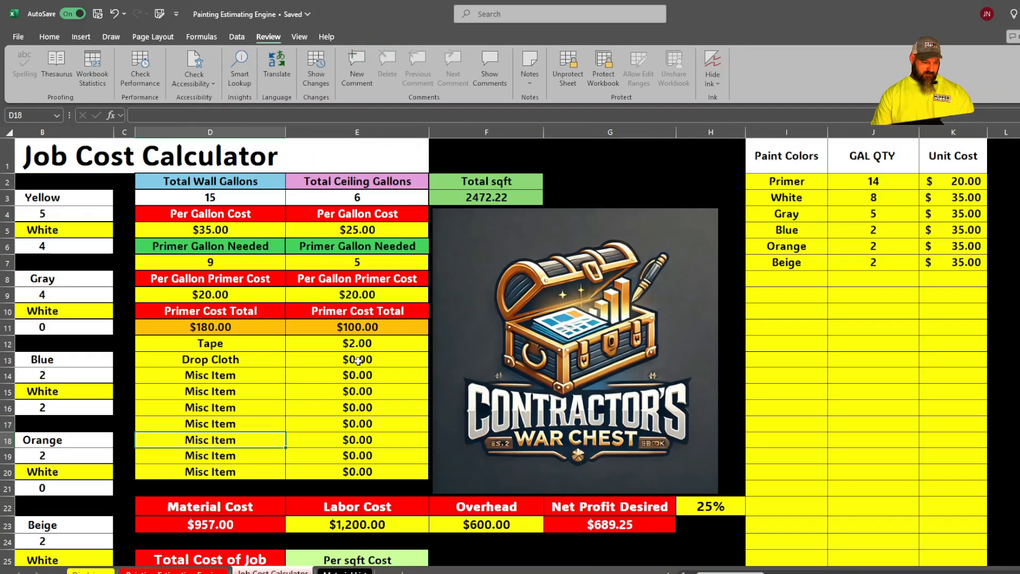
left_click(359, 361)
type("10")
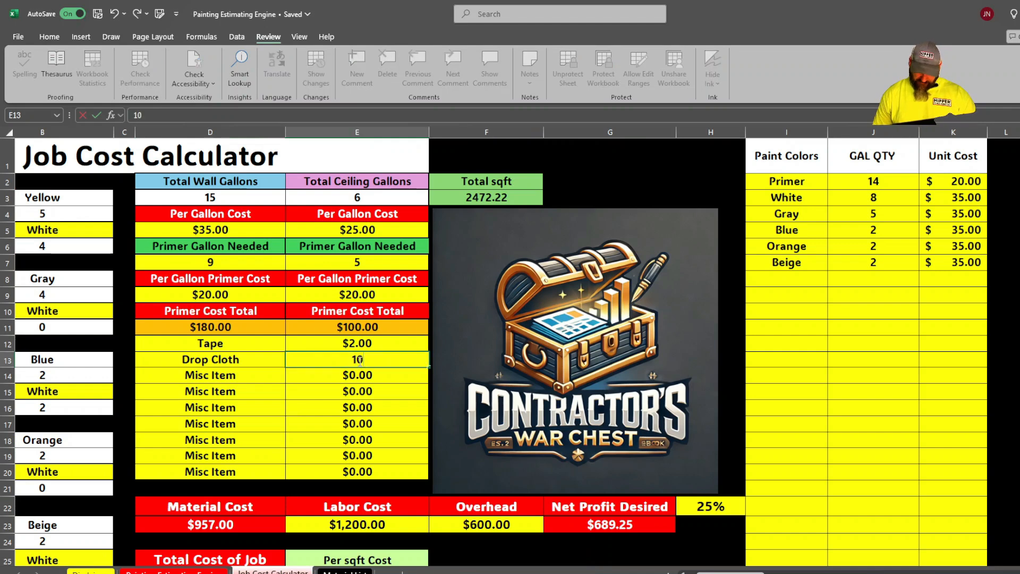
left_click(895, 466)
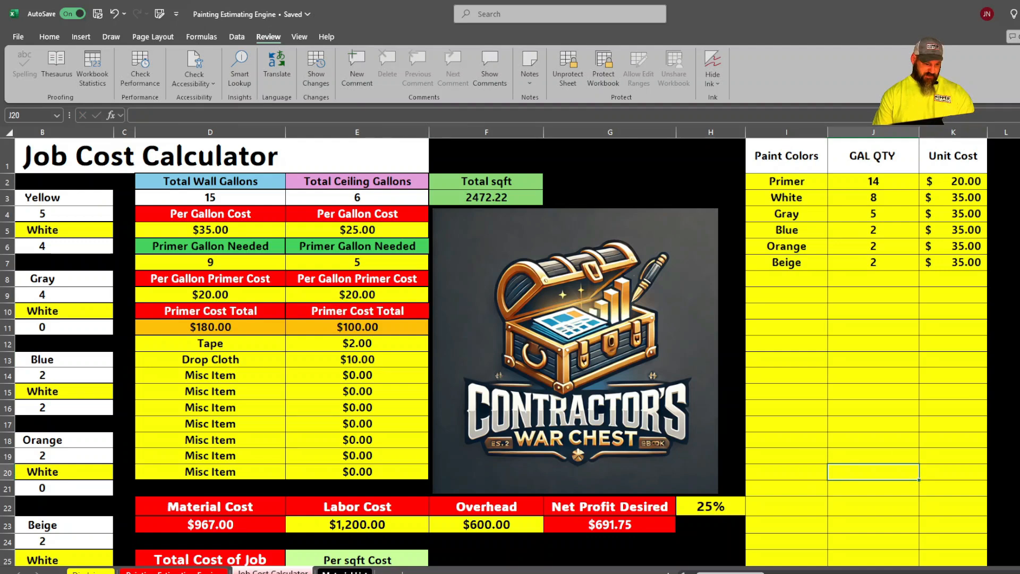
- In the Material List sheet, set the Drop Cloth quantity to 2 and check its total cost
left_click(344, 571)
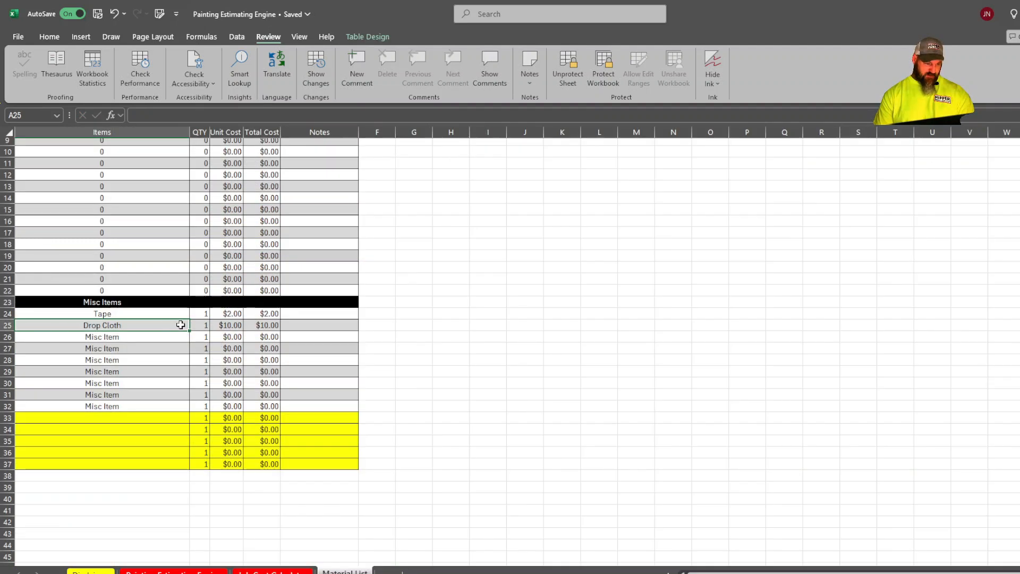
left_click(201, 324)
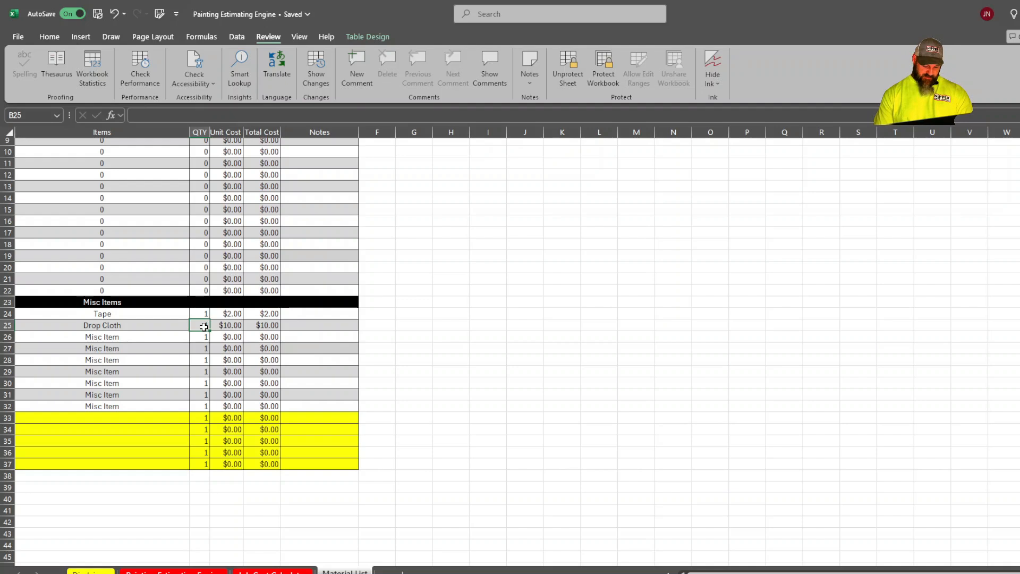
type("2")
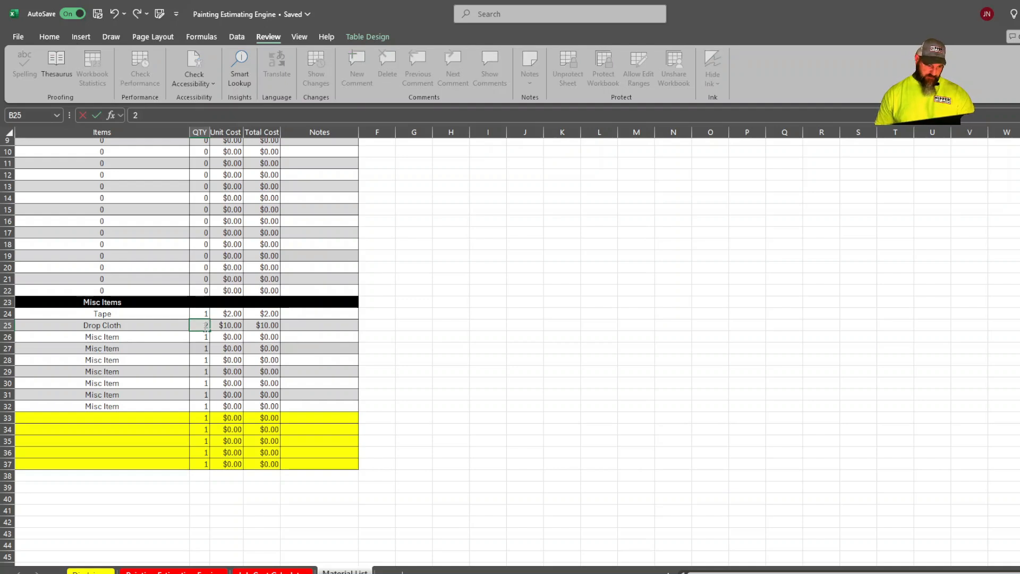
left_click(562, 444)
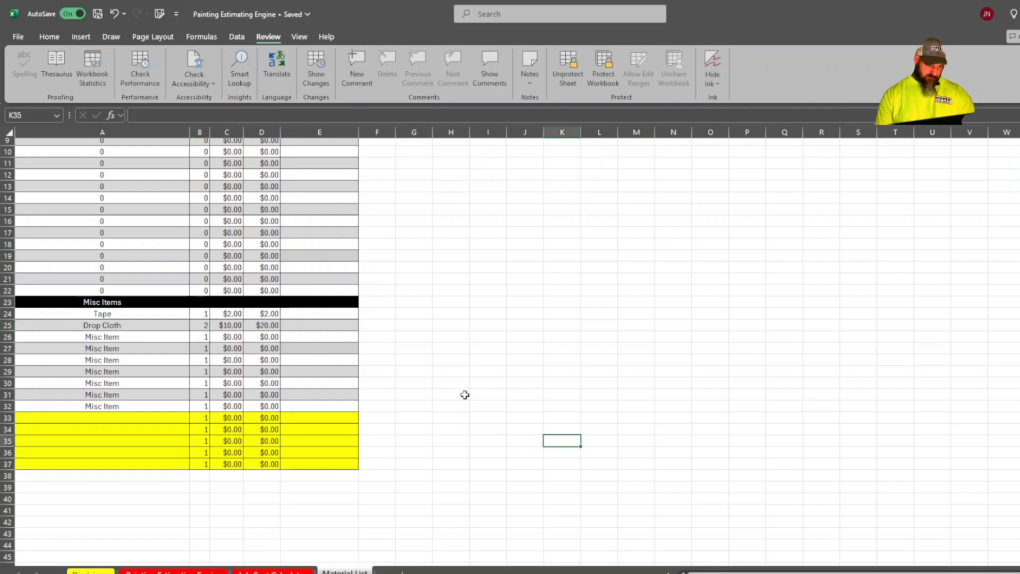
scroll(465, 395, "up", 3)
scroll(485, 432, "down", 3)
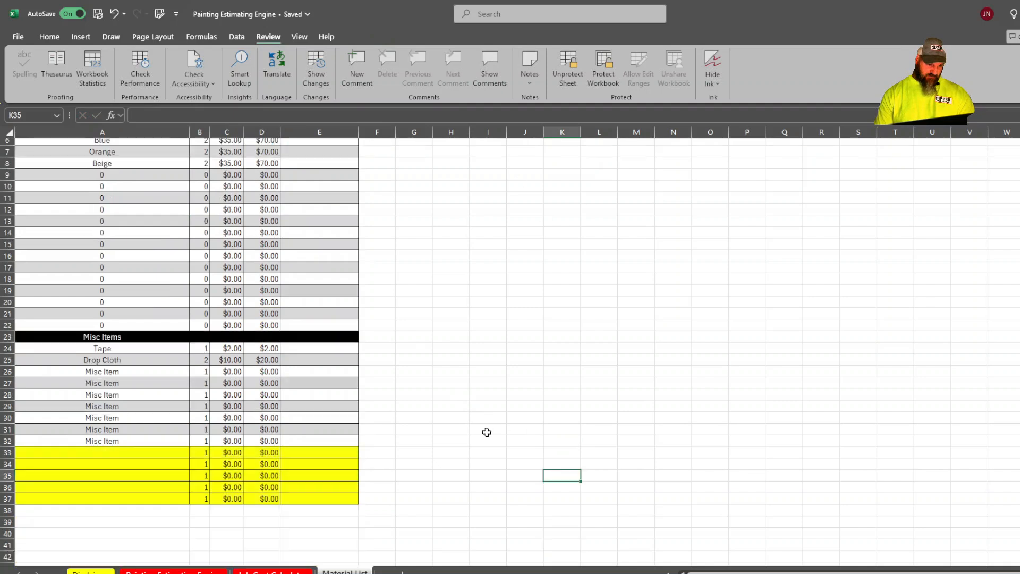
- Set the Drop Cloth quantity in the Material List back to 1
left_click(202, 326)
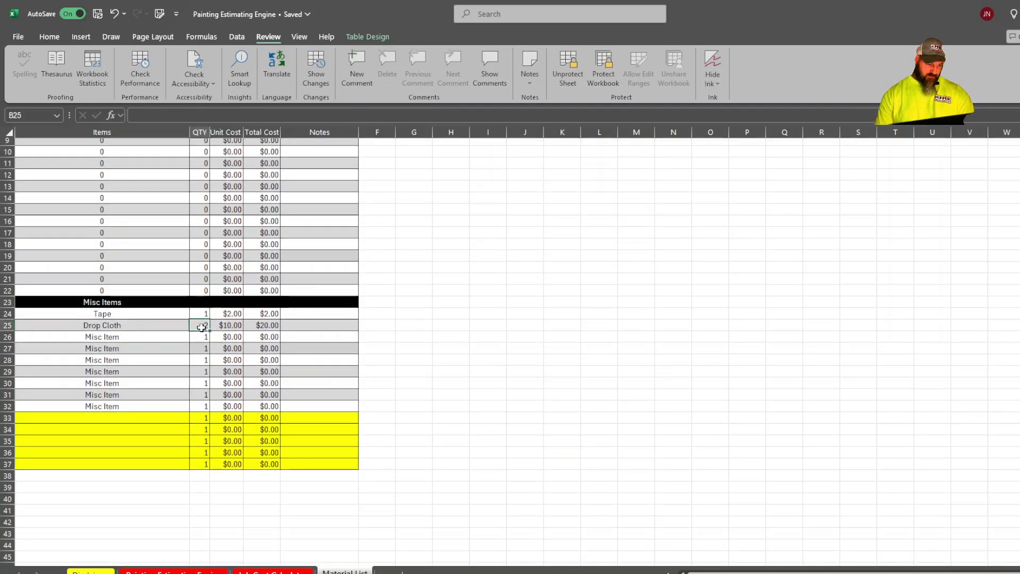
type("1")
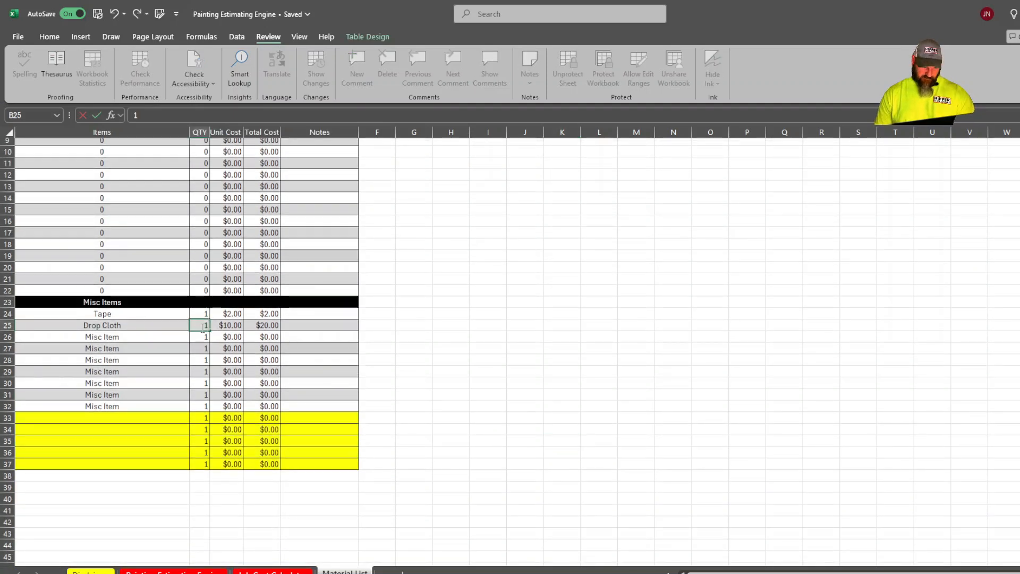
left_click(481, 393)
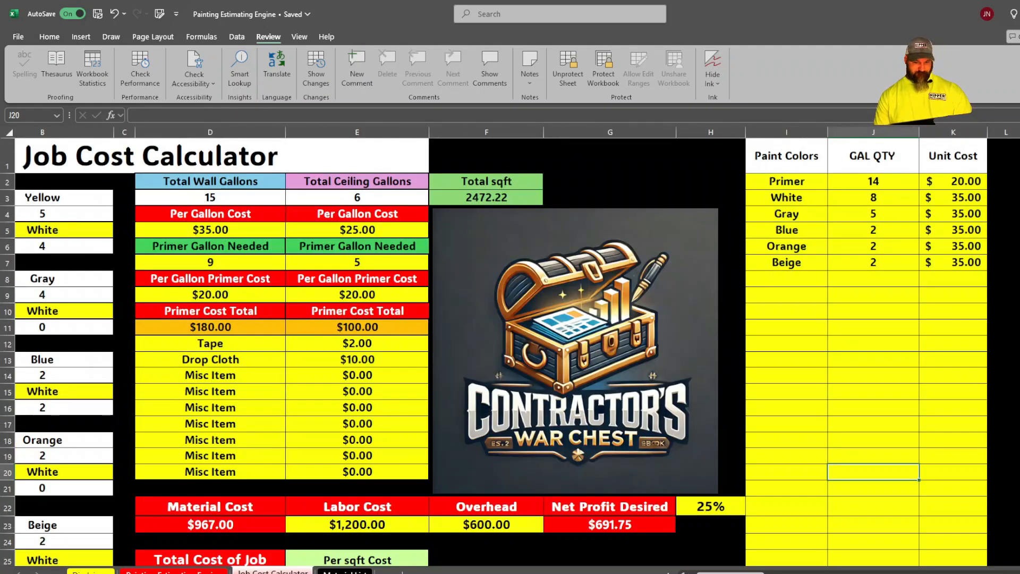
- Review the Job Cost Calculator sheet's job cost figures and its room-by-room wall and ceiling paint details
scroll(574, 473, "down", 3)
scroll(605, 417, "up", 3)
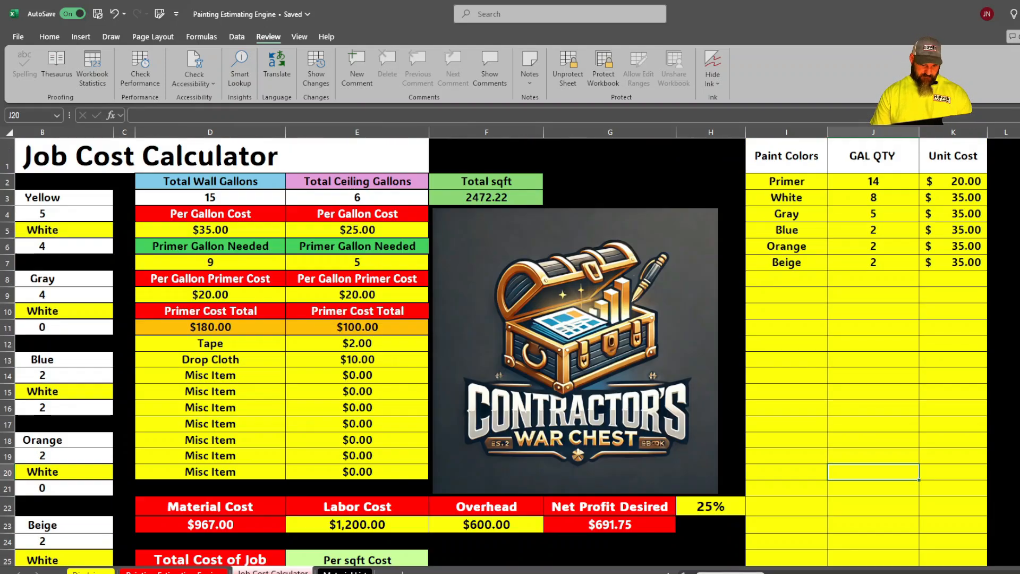
scroll(320, 475, "left", 3)
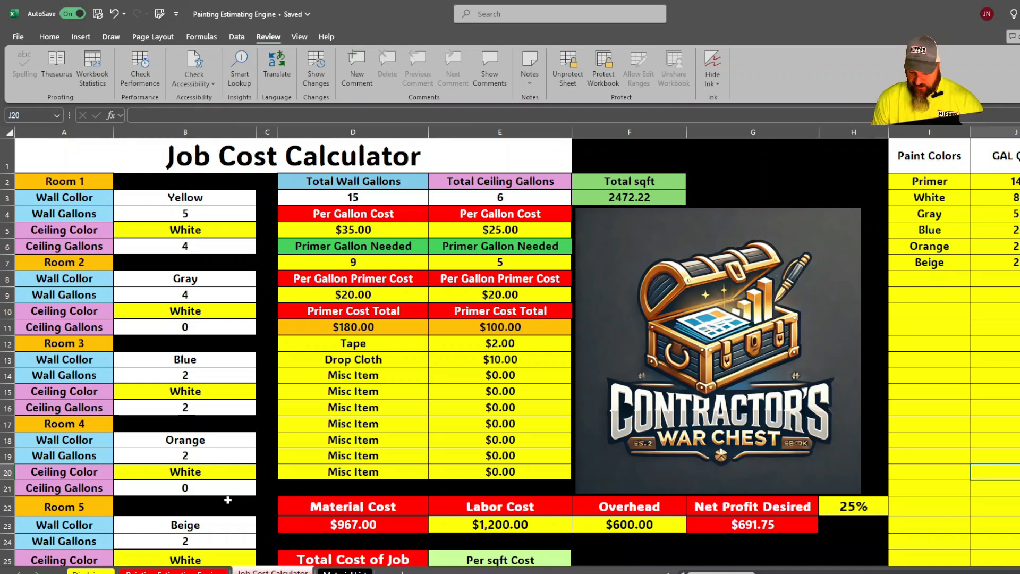
mouse_move(710, 573)
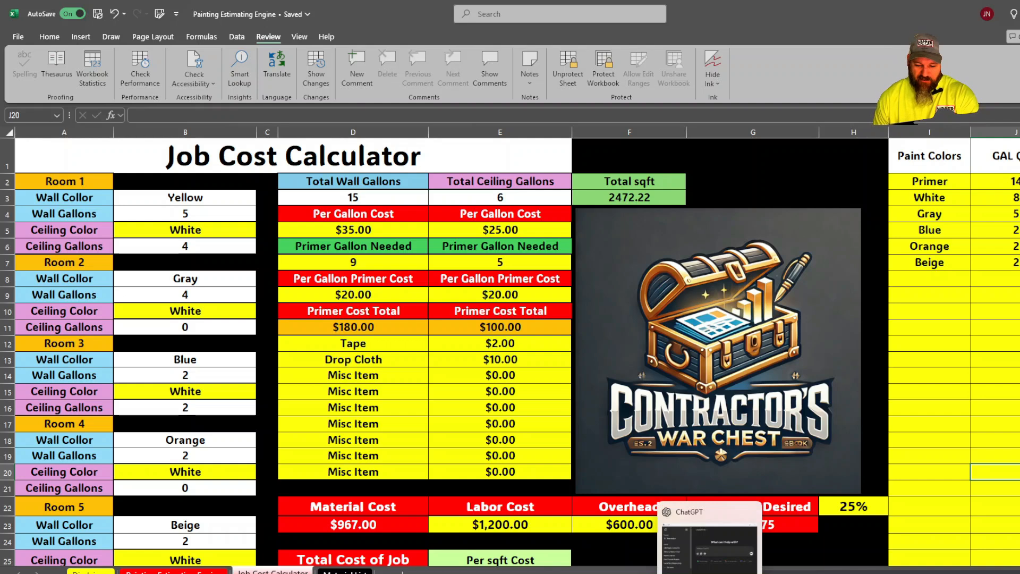